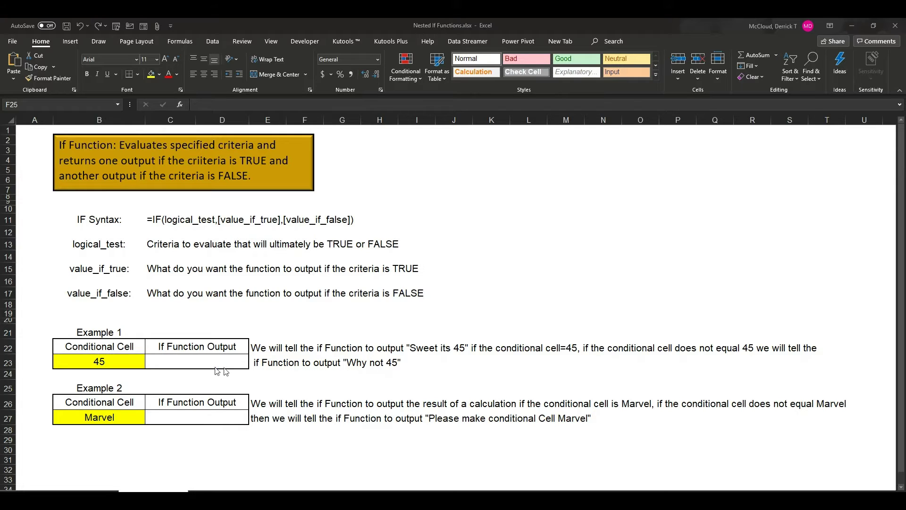
Enter an IF formula in C23 that returns "Sweet its 45" if B23 equals 45 and "Why not 45" otherwise
click(179, 364)
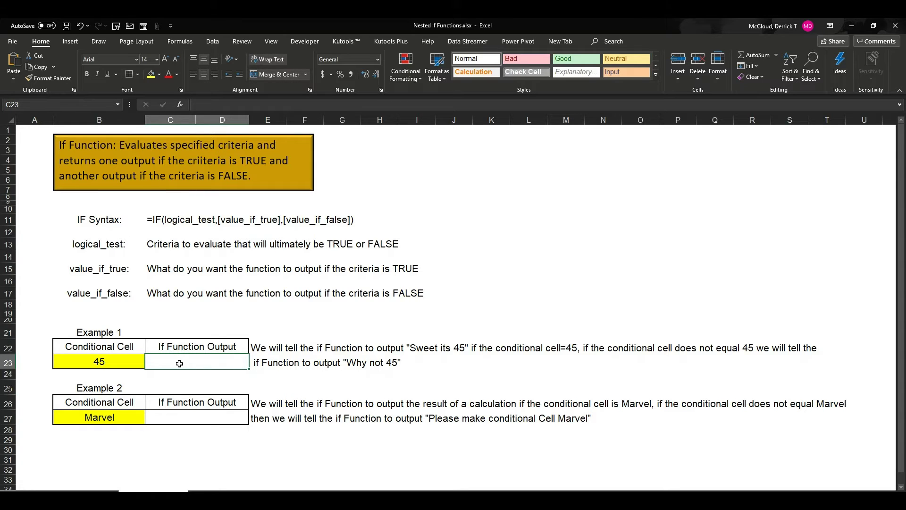
text(=)
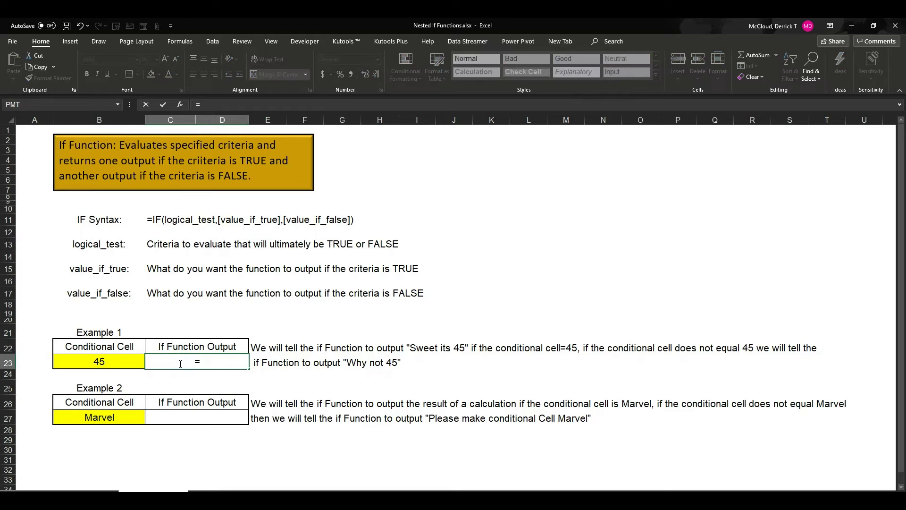
text(if)
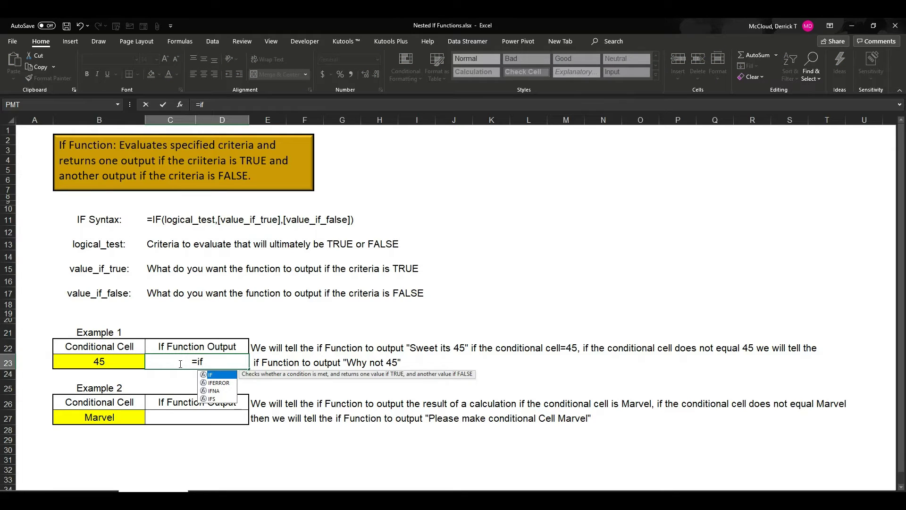
text(()
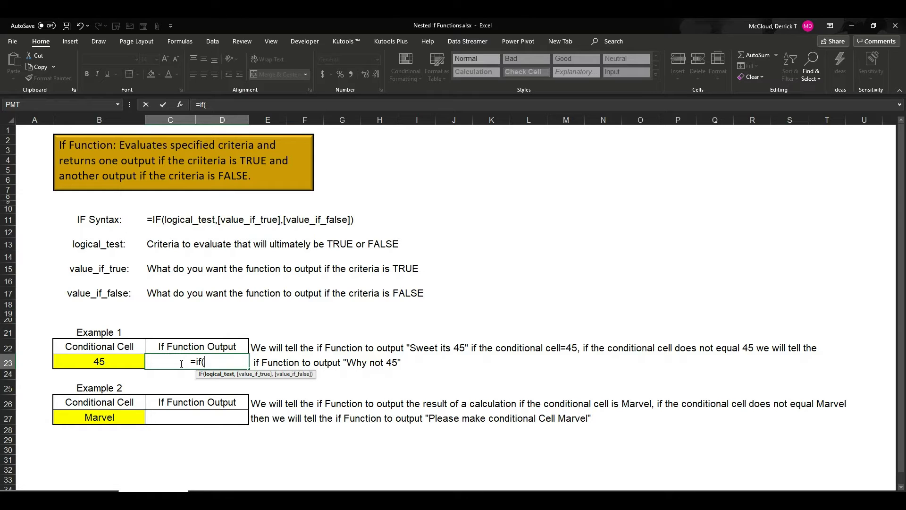
click(108, 361)
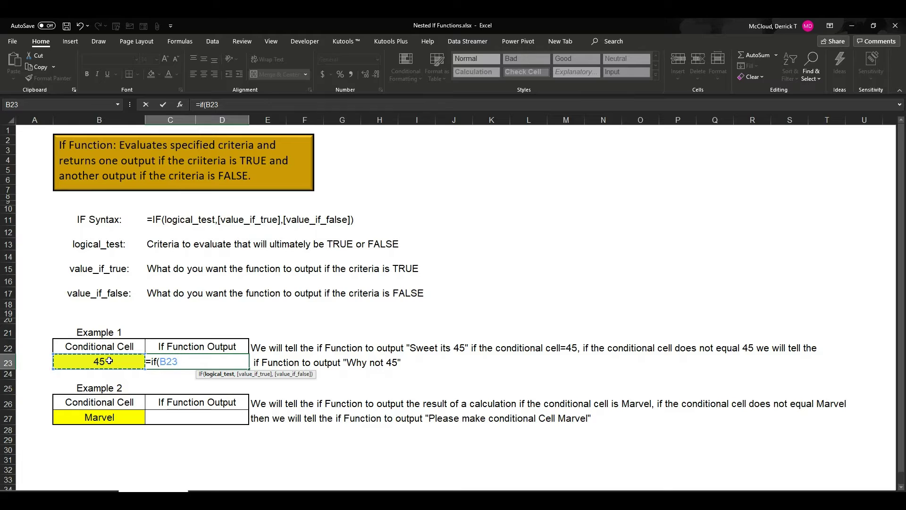
text(=)
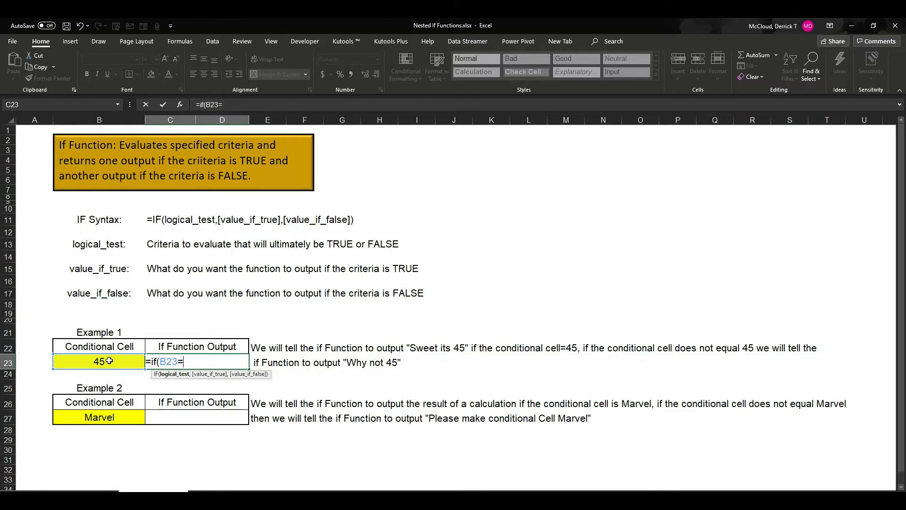
text(45,)
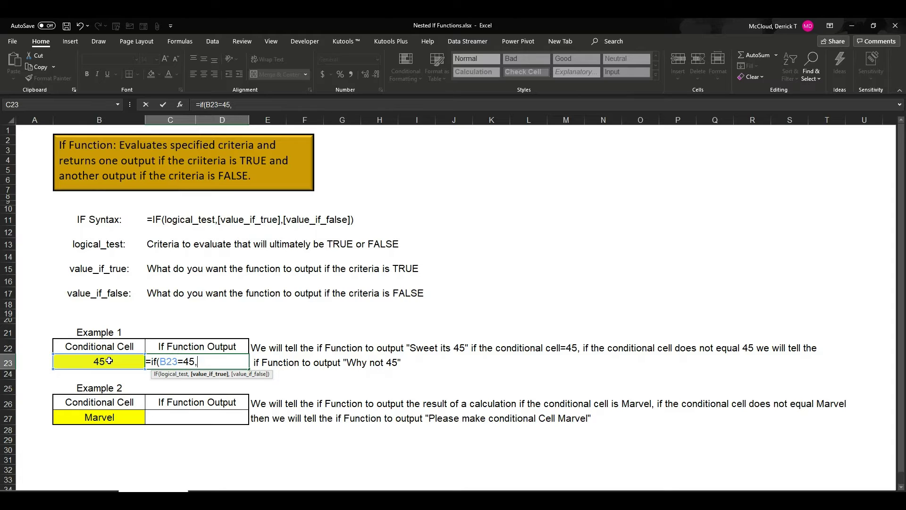
text("Sweet its 45")
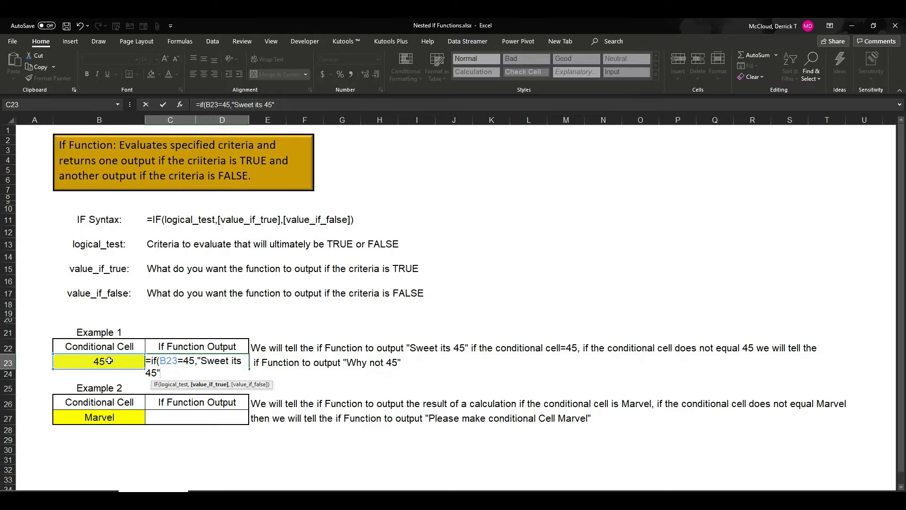
text(,)
text(")
text(Wh)
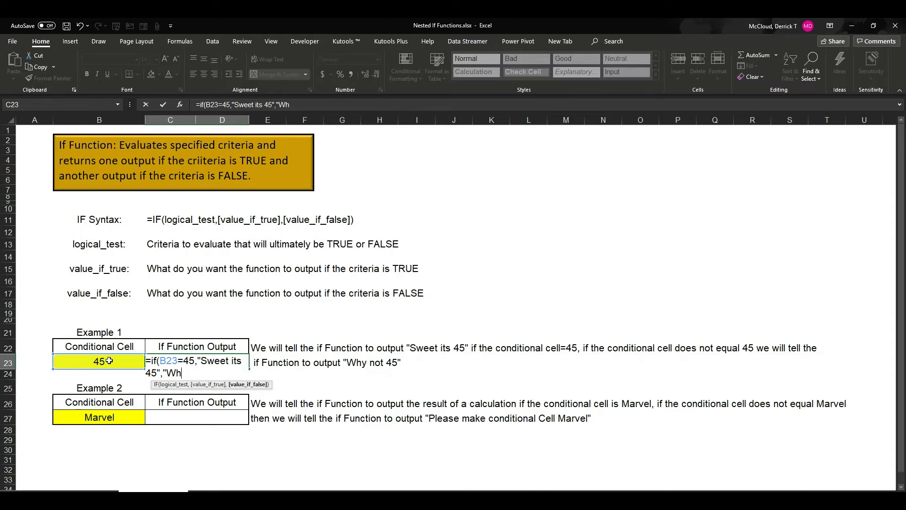
text(y not 45"))
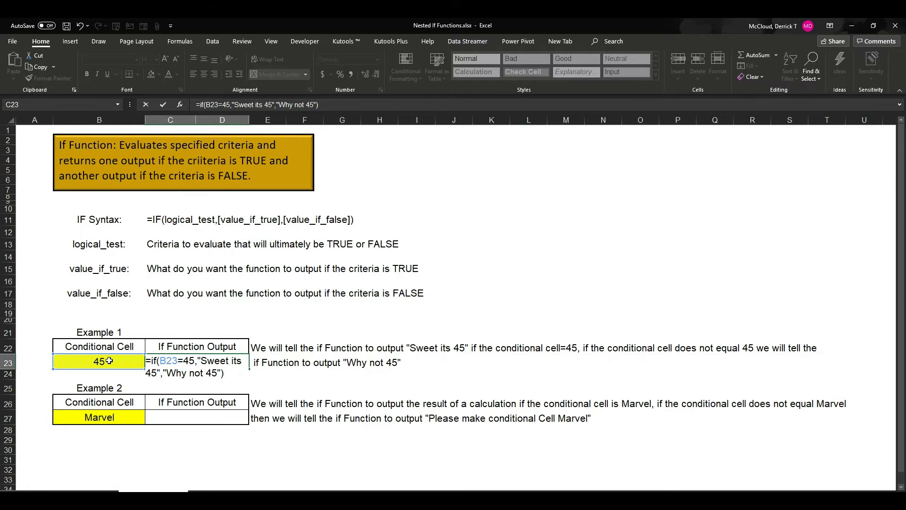
key(Return)
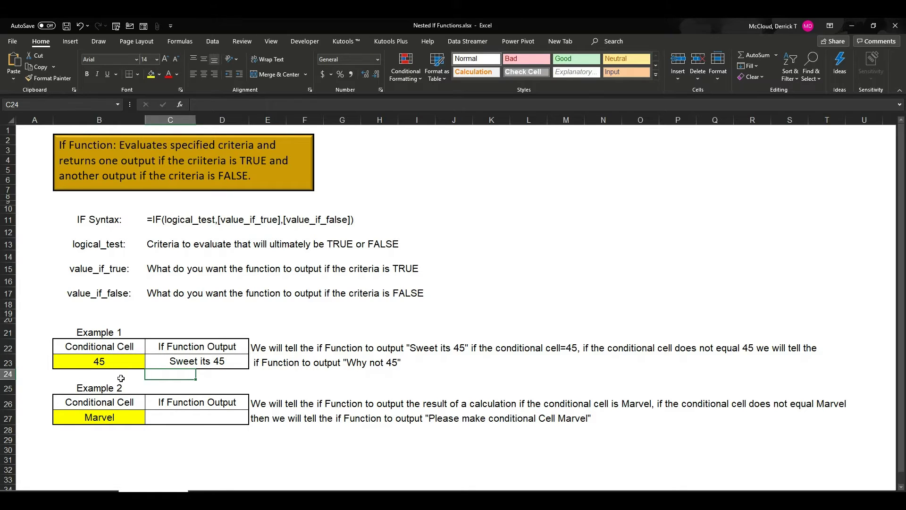
Test the Example 1 formula by changing conditional cell B23 to 52 and restoring it to 45
click(90, 364)
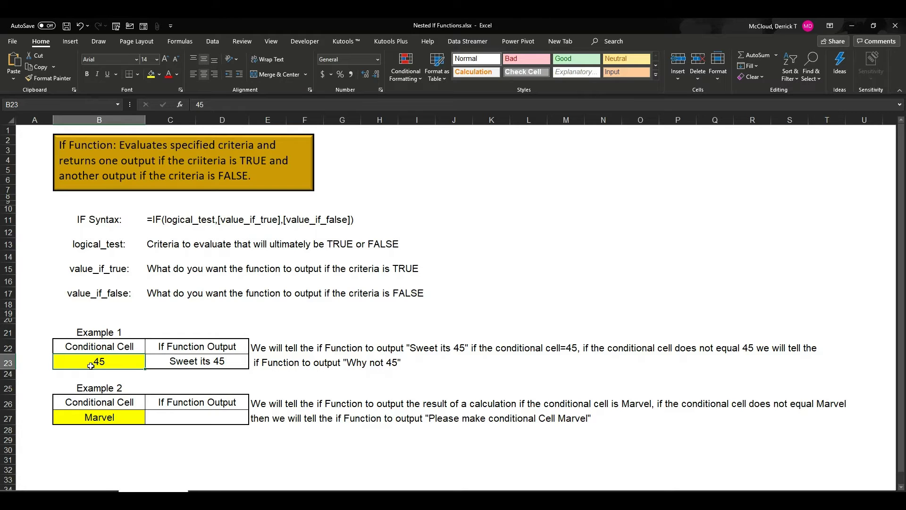
text(52)
key(Return)
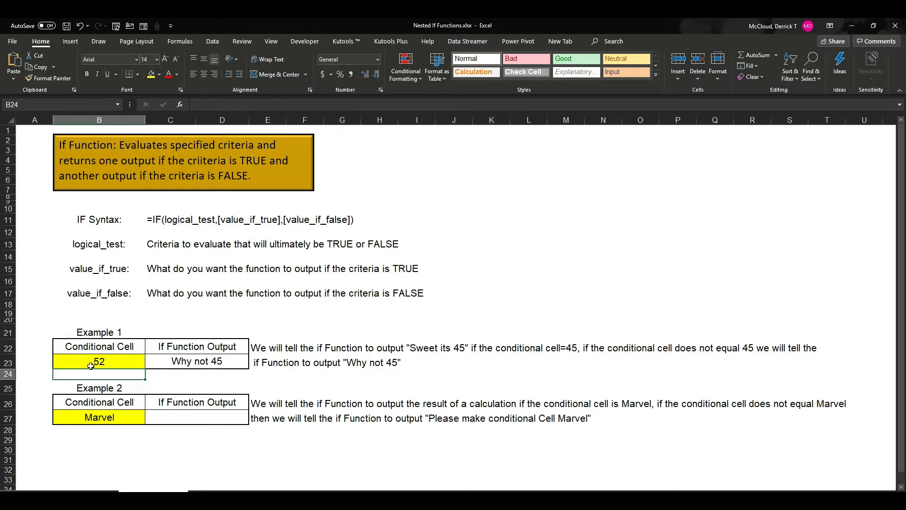
click(90, 366)
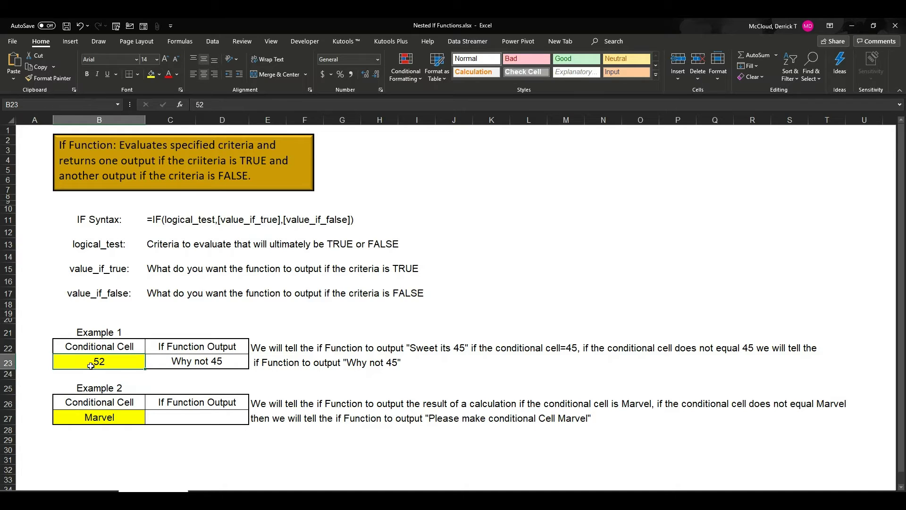
text(45)
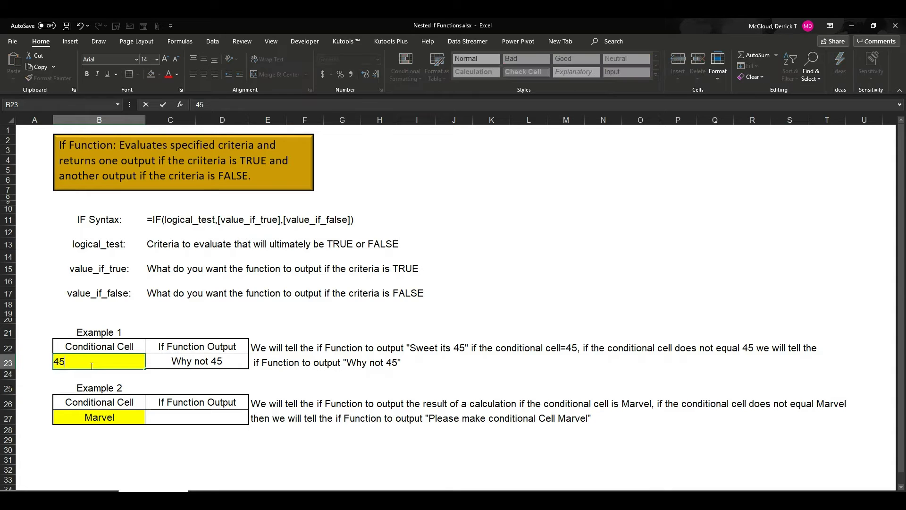
key(Return)
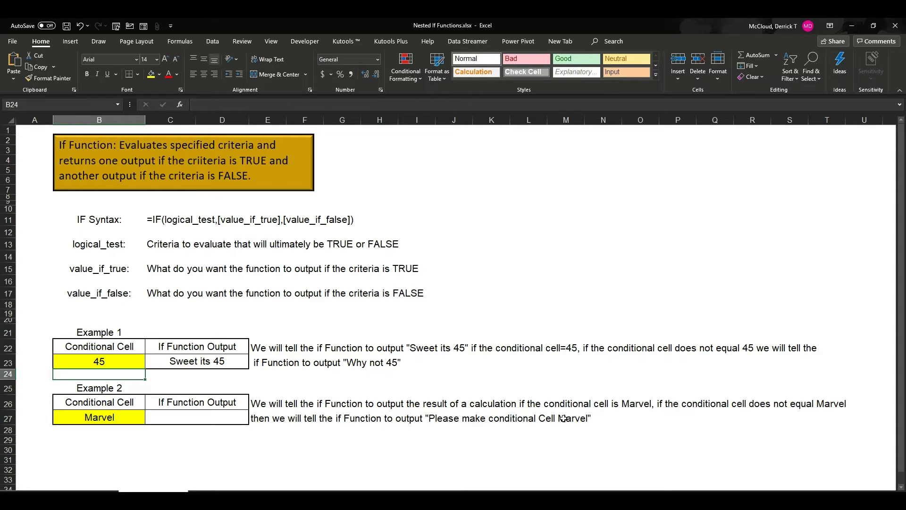
Enter an IF formula in C27 that returns 10/5 if B27 equals "Marvel" and "Please make conditional Cell Marvel" otherwise
click(179, 418)
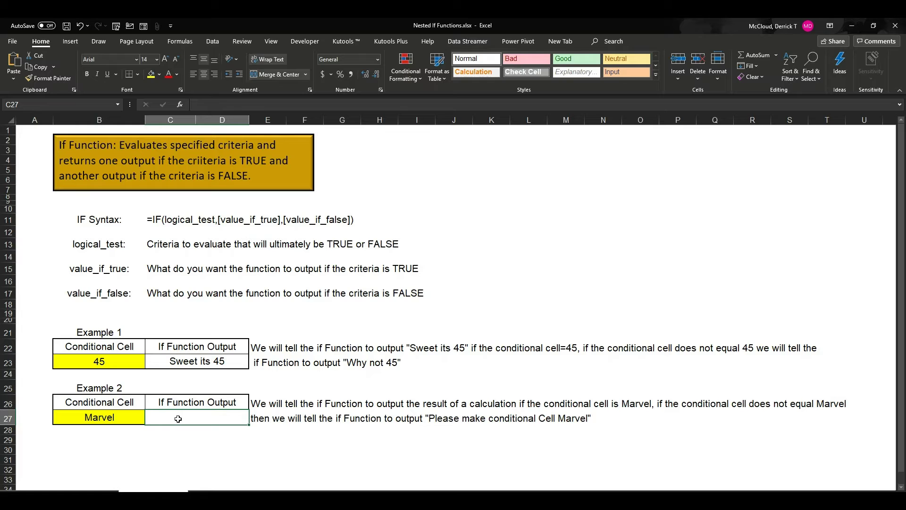
text(=)
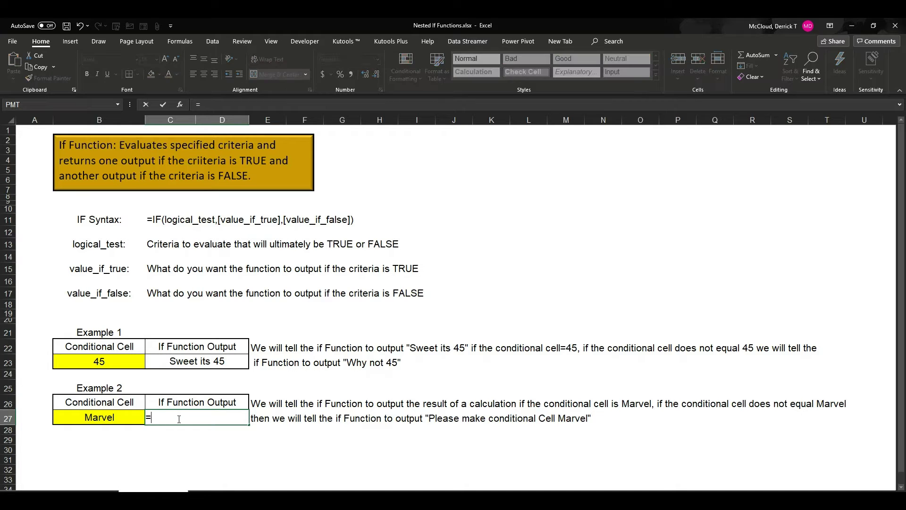
text(if)
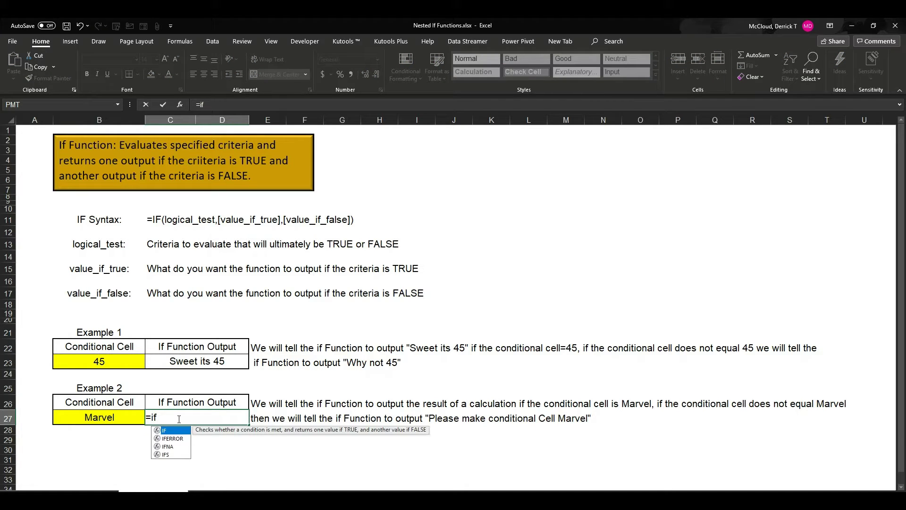
text(()
click(101, 417)
text(=)
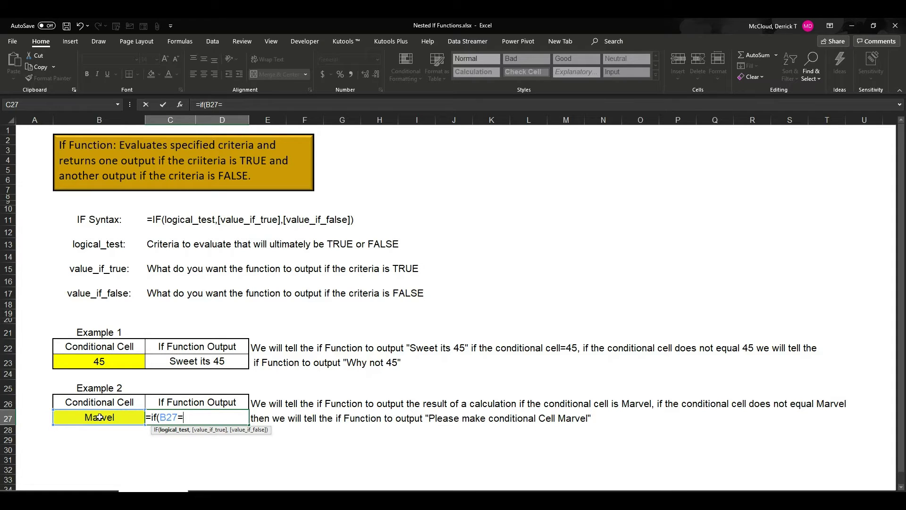
text("Marvel",)
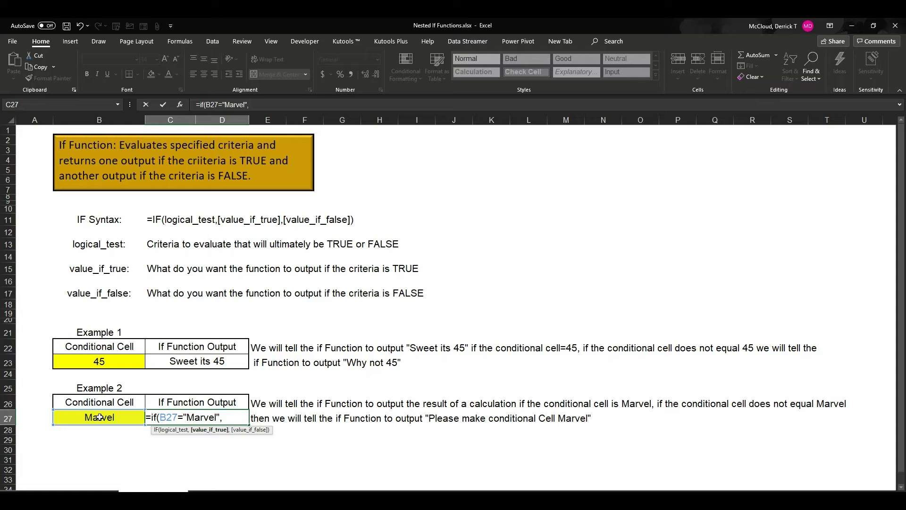
text(10/5,"Please)
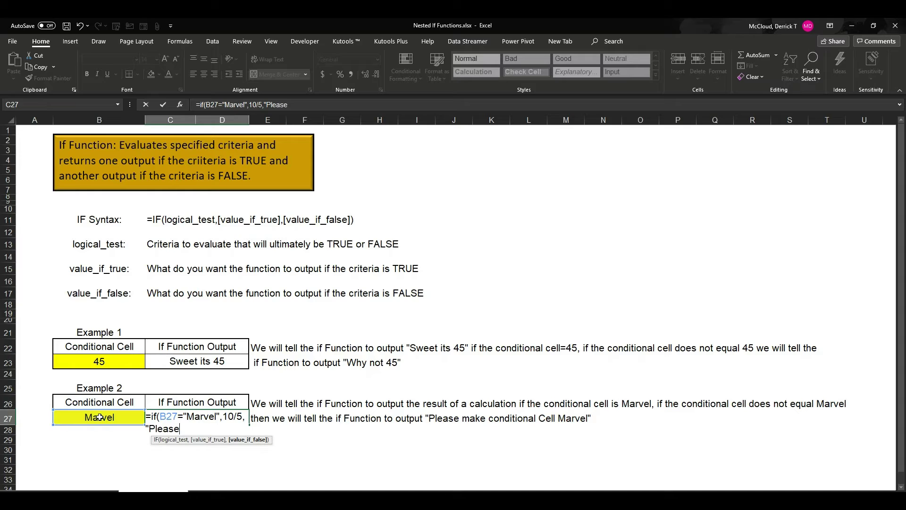
text( make conditio)
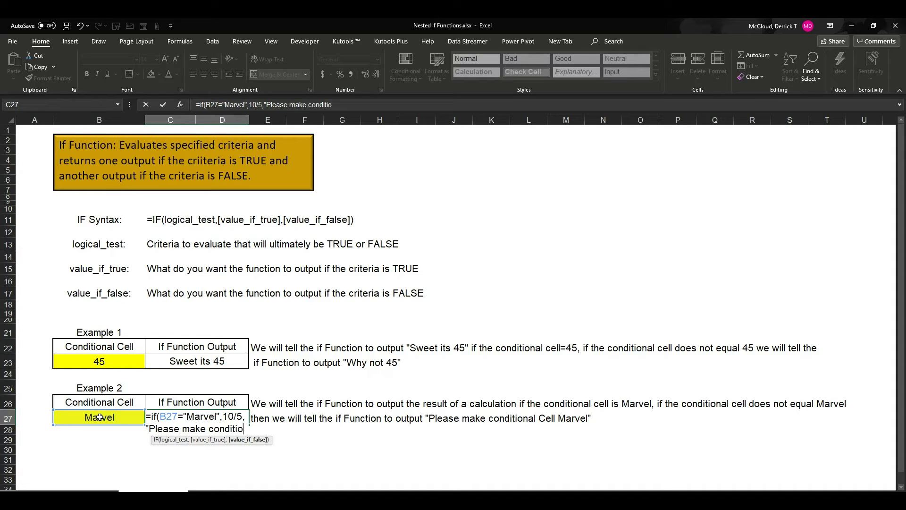
text(nal)
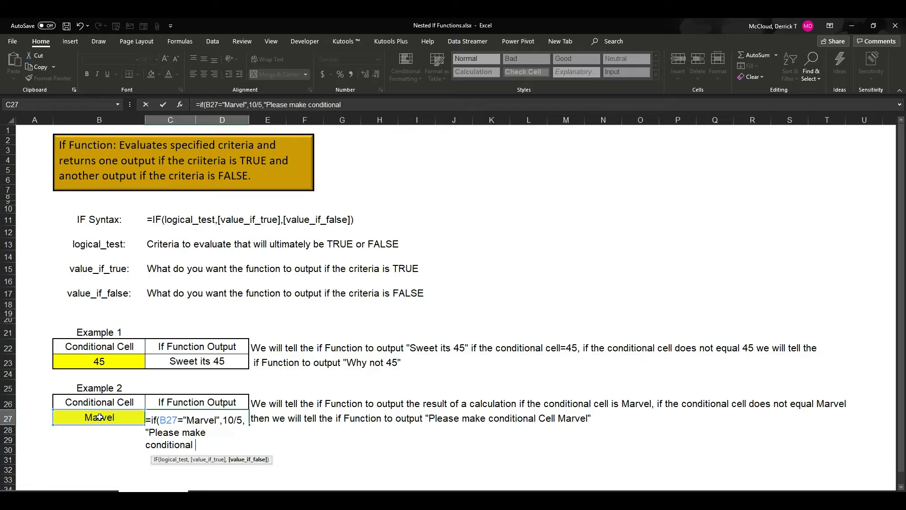
text( Cell Marvel")
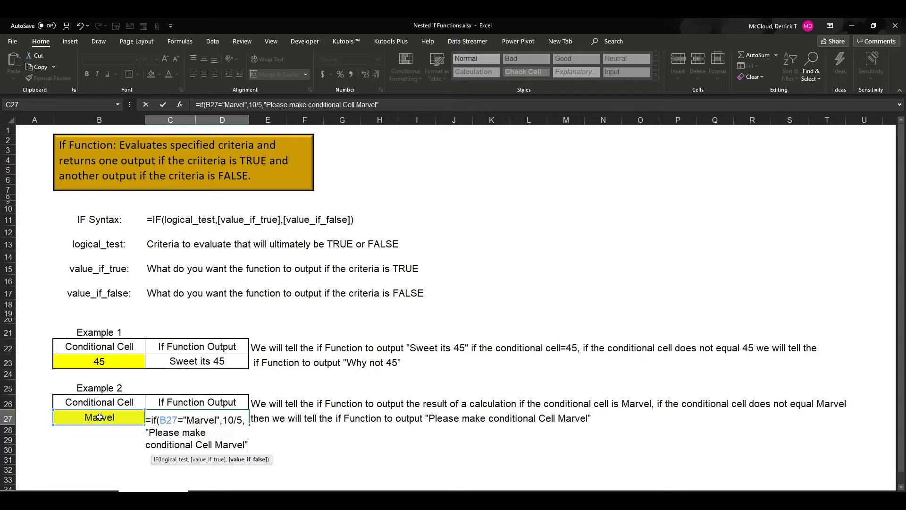
text())
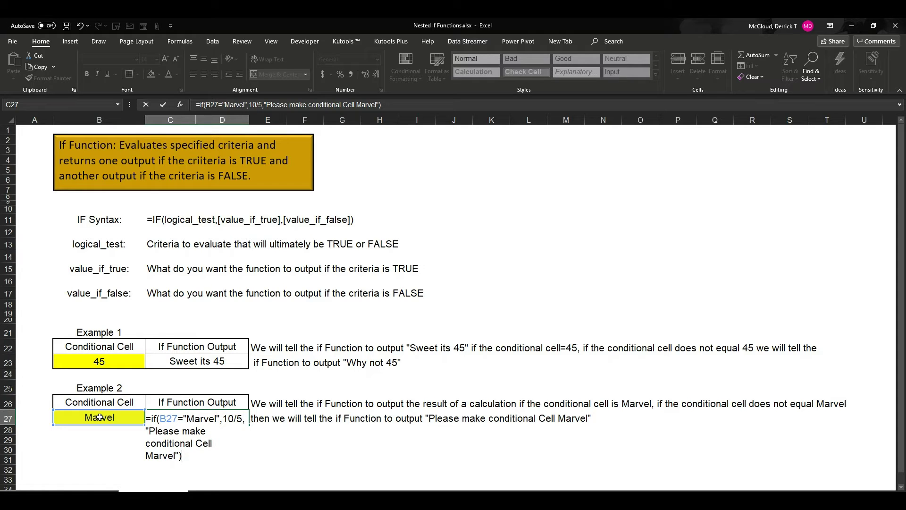
key(Return)
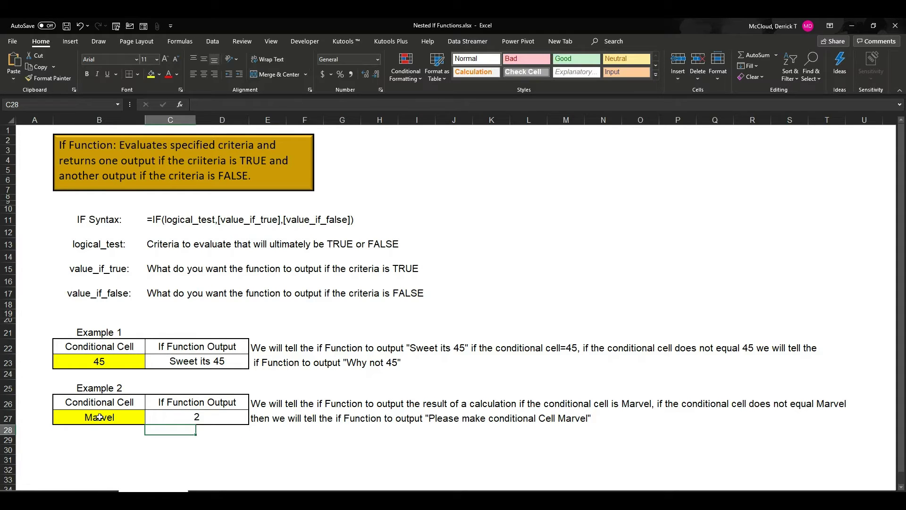
Change Example 2's conditional cell B27 to DC and make row 27 tall enough for two lines of output text
click(195, 418)
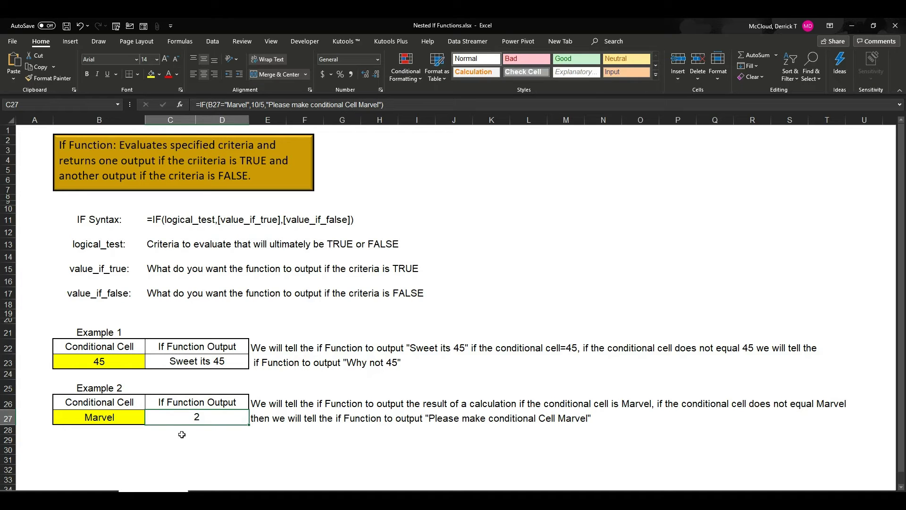
click(104, 418)
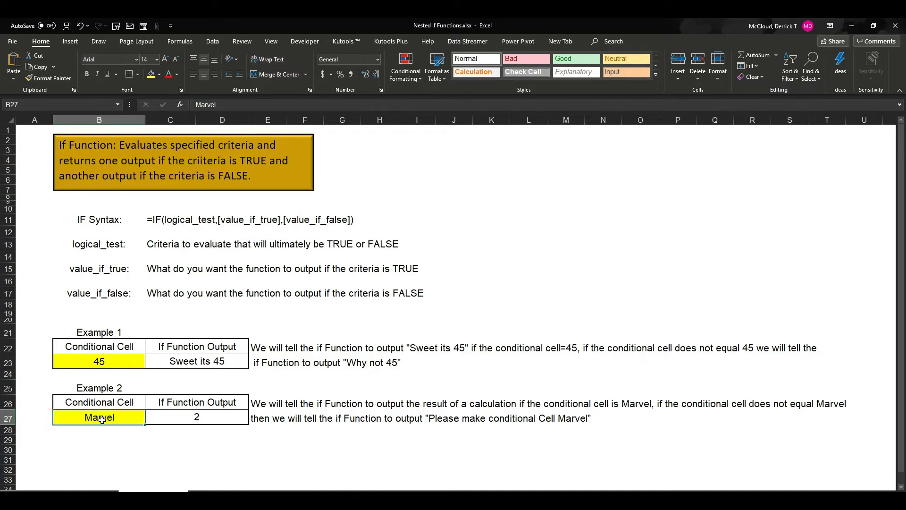
text(DC)
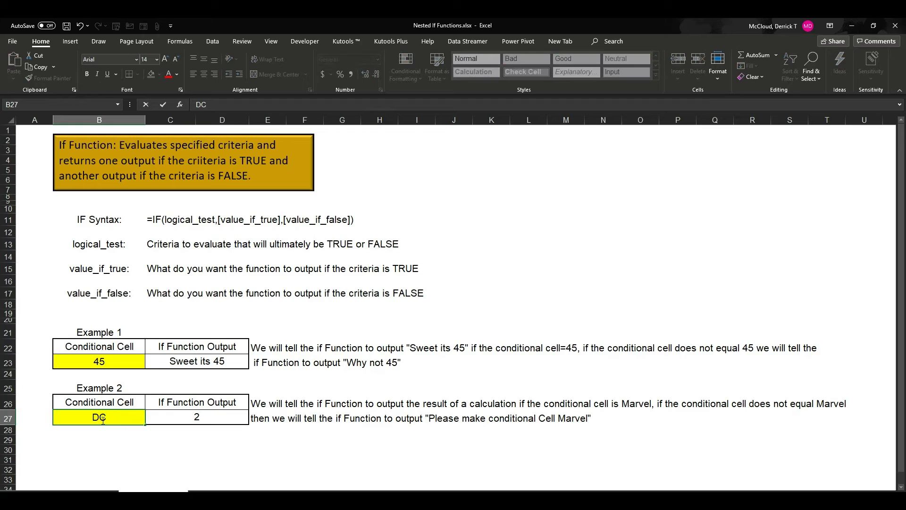
key(Return)
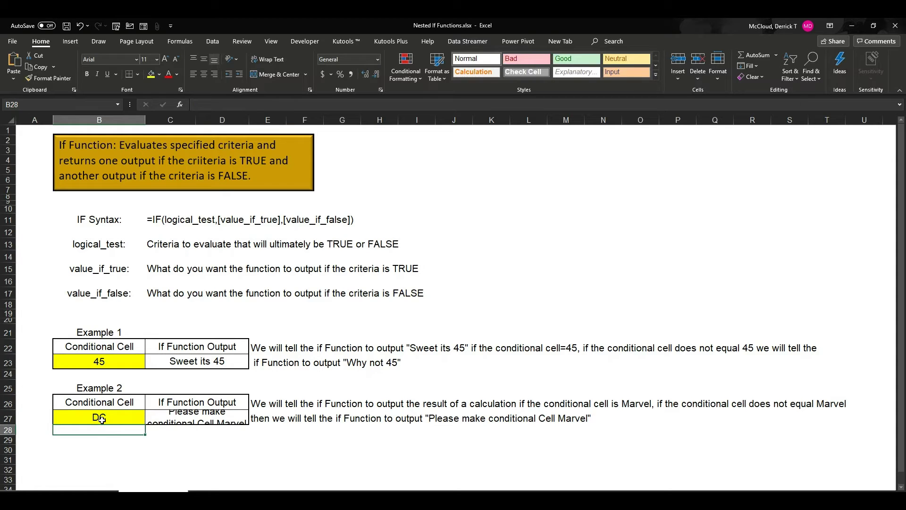
drag(11, 424, 11, 438)
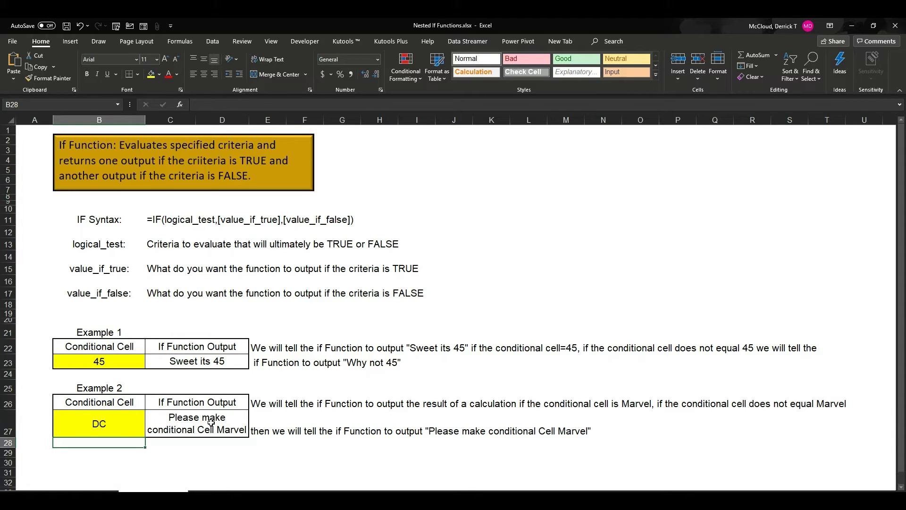
Set Example 2's conditional cell B27 back to Marvel and select the formula cell C27
click(117, 429)
text(Marvel)
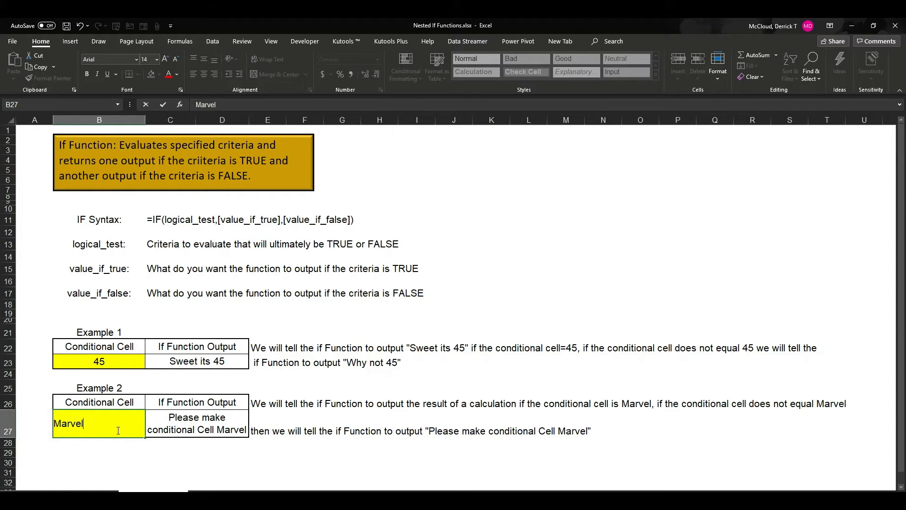
key(Return)
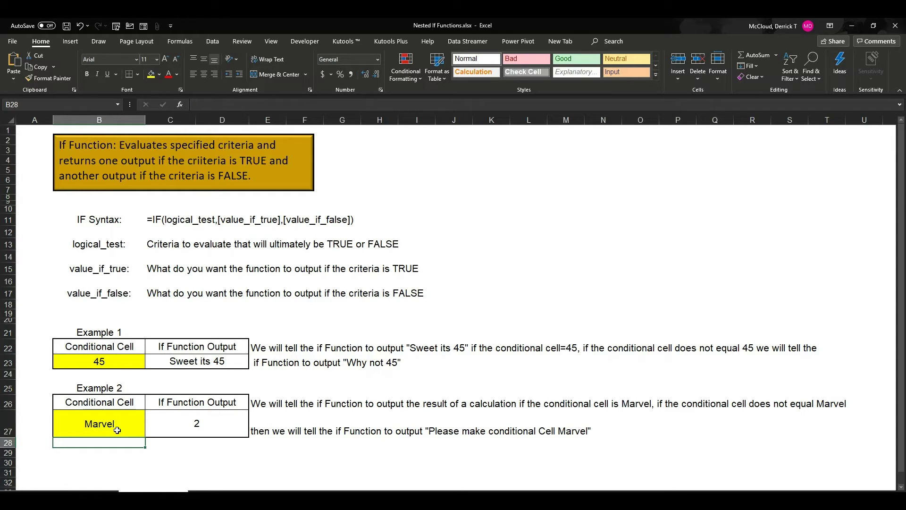
click(189, 423)
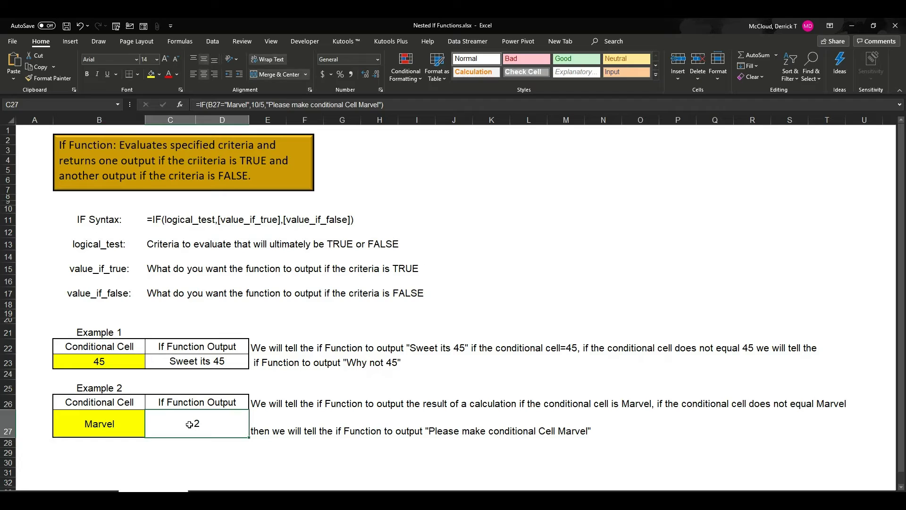
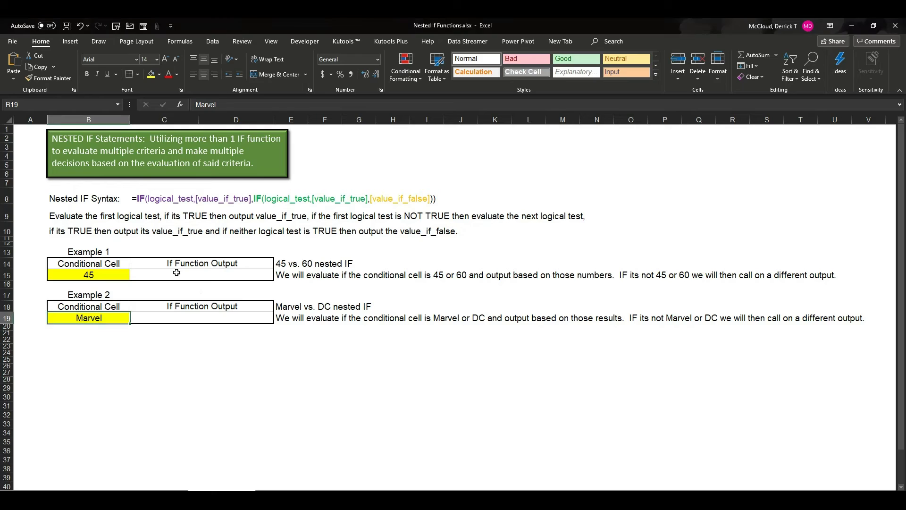
Begin Example 1's nested IF formula in C15, testing whether B15 equals 45 and returning "Yes it is 45" if true
click(177, 274)
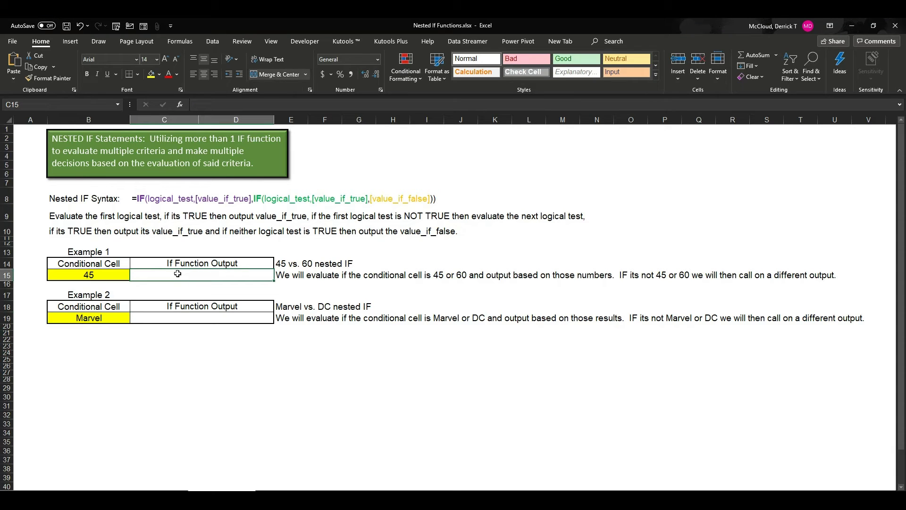
text(=)
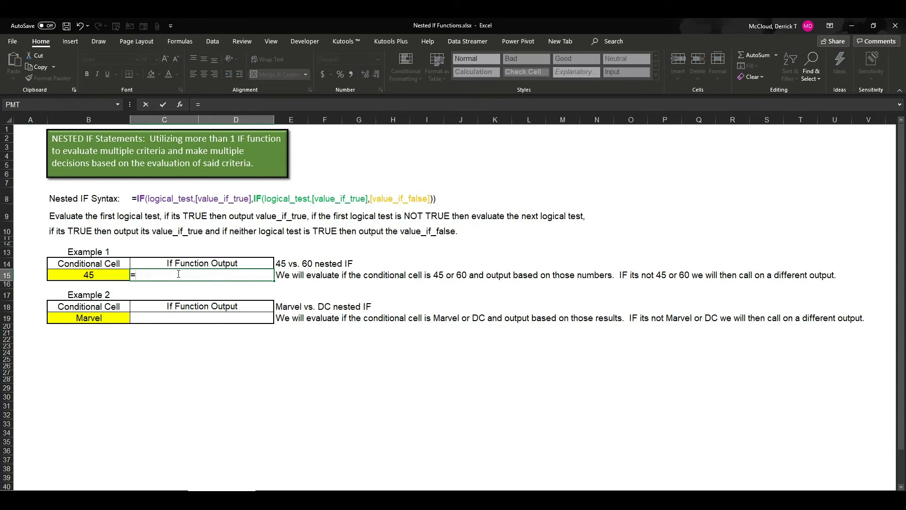
text(if)
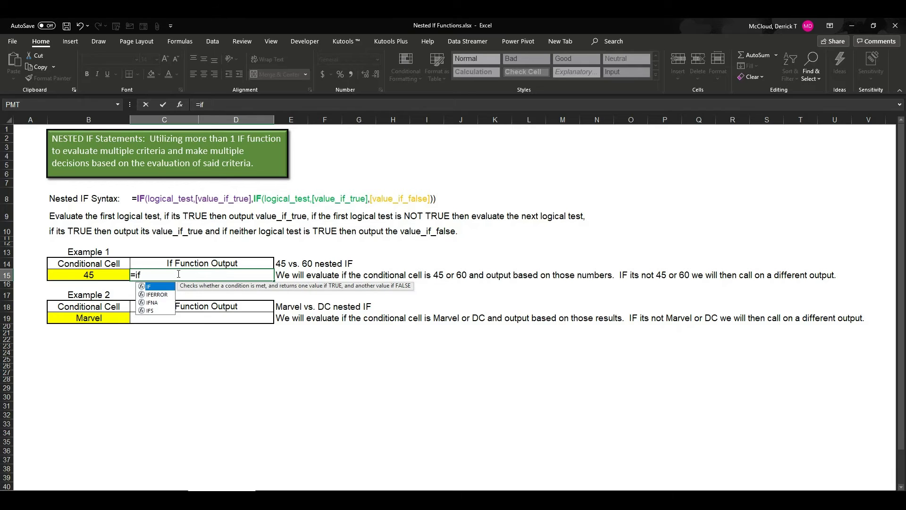
text(()
click(91, 275)
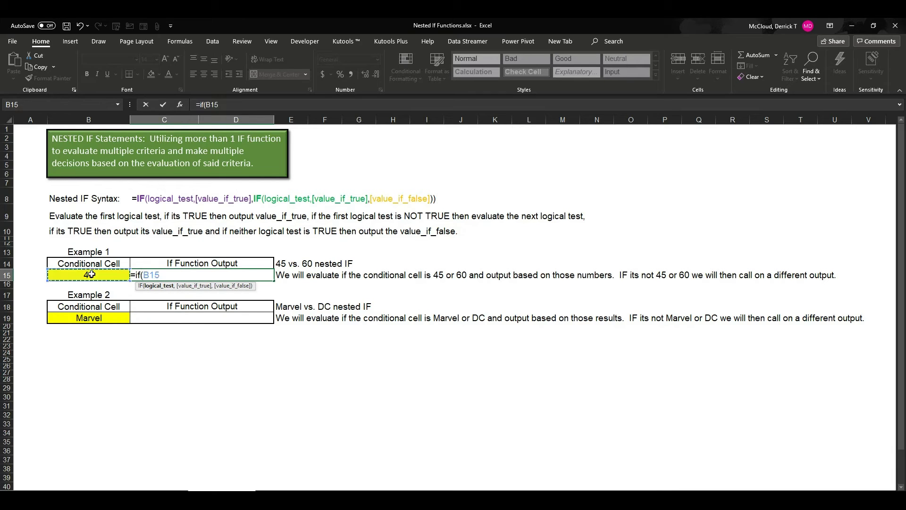
text(=45,)
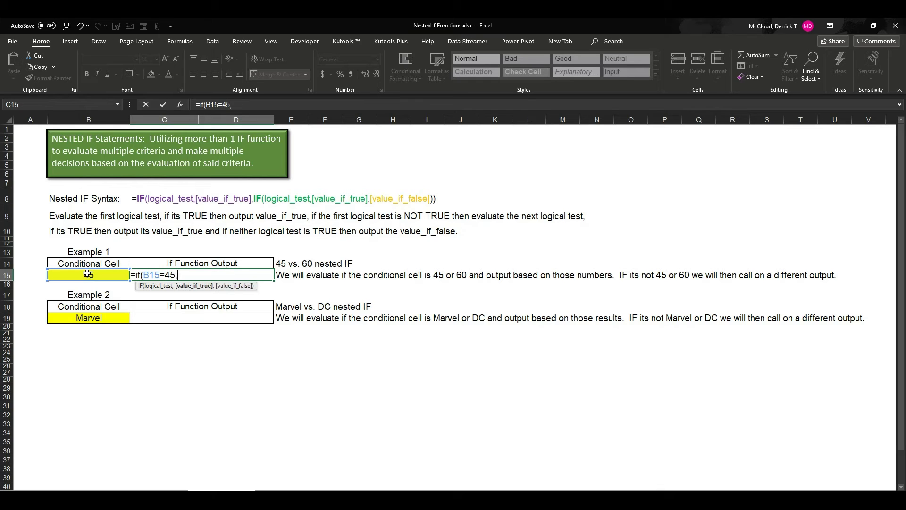
text("Yes it is 45",)
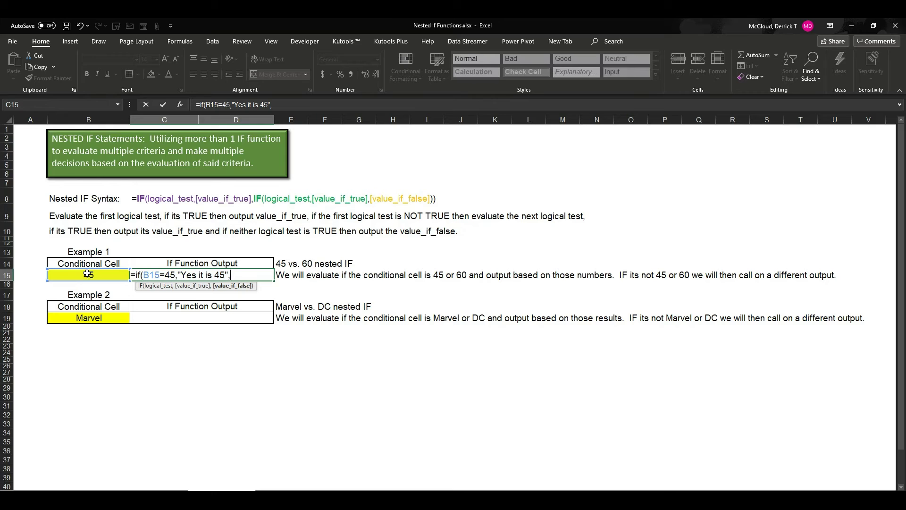
Complete the C15 formula with a nested IF returning "Yayy its 60" if B15 equals 60 and "Please make cell 45 or 60" otherwise
text(if()
click(87, 274)
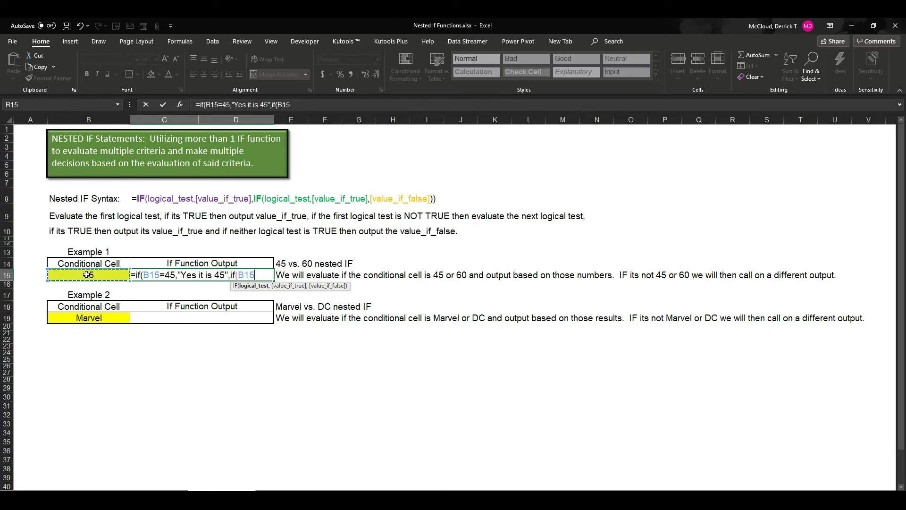
text(=60,")
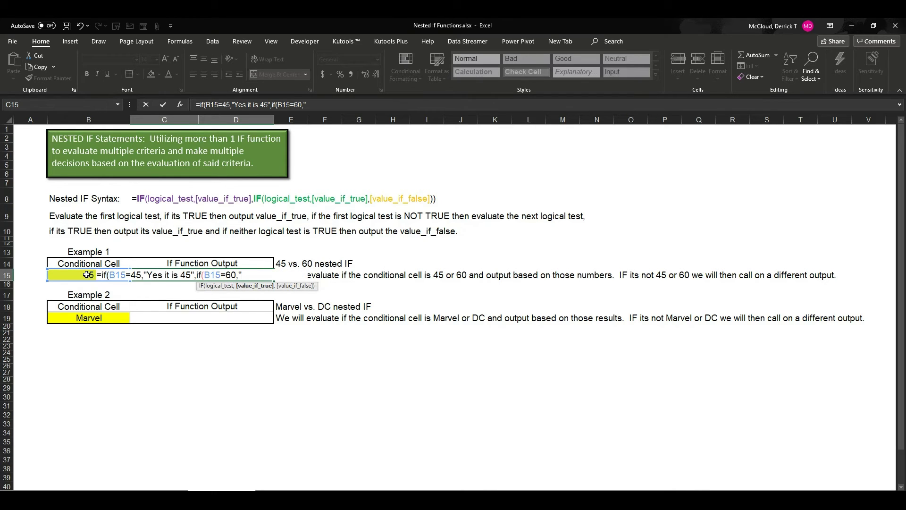
text(Yayy its 60",)
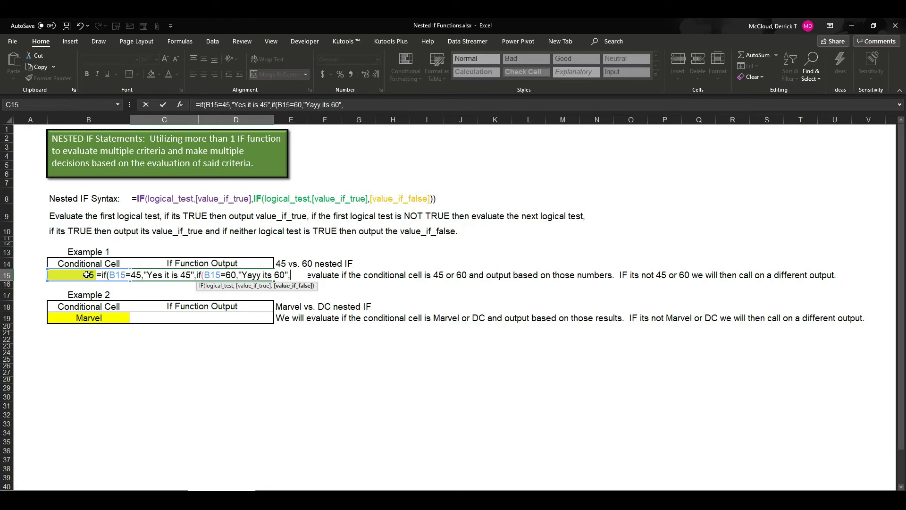
text("Please make cell 45)
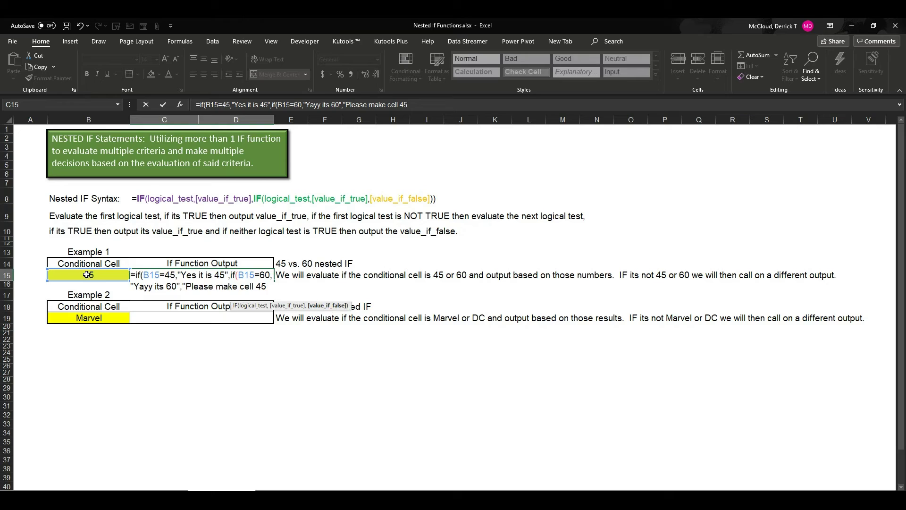
text( or 60)
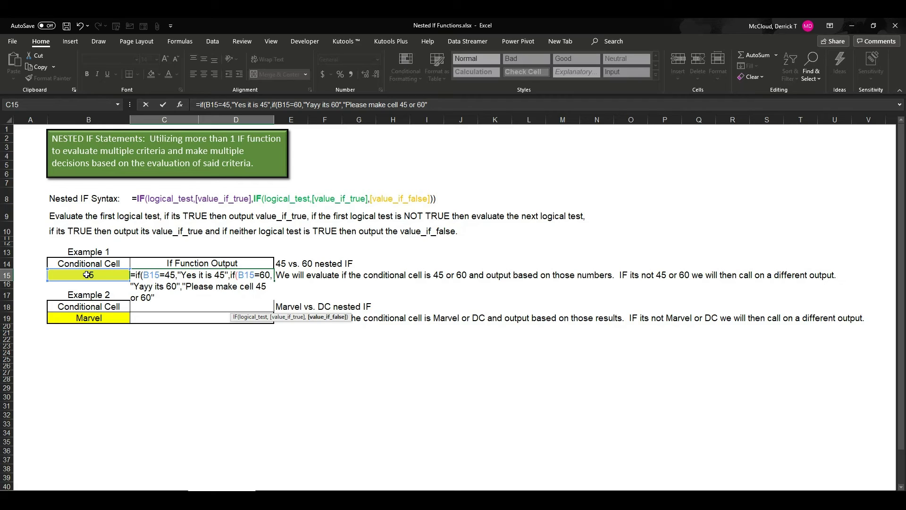
text("))
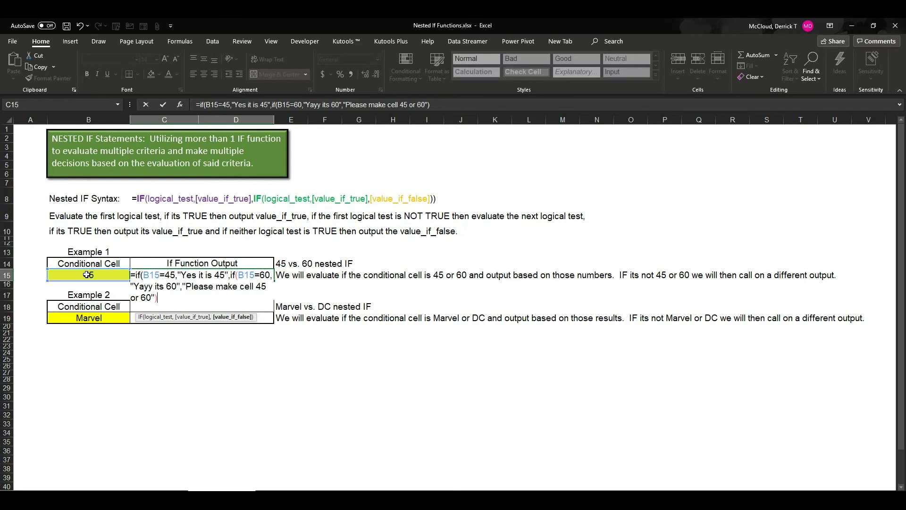
text())
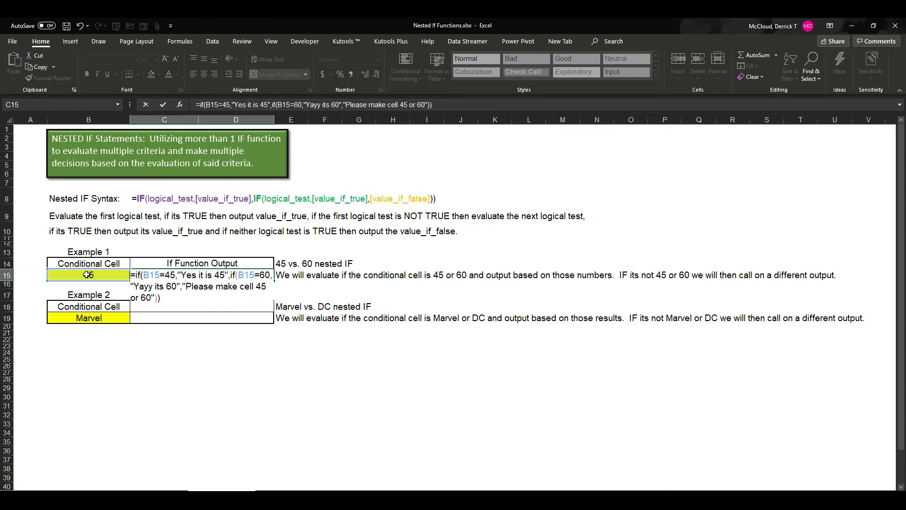
key(Return)
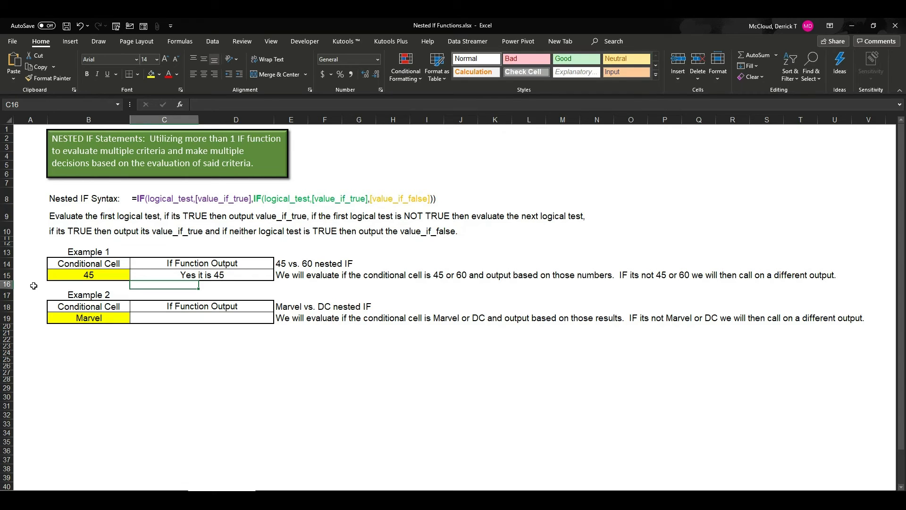
Test the nested Example 1 formula by setting conditional cell B15 to 60 and finally to 22
click(75, 276)
text(60)
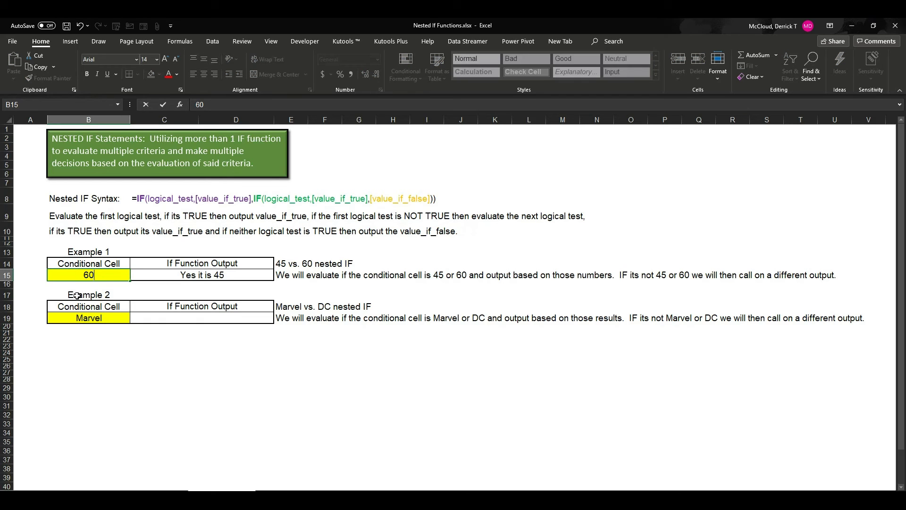
key(Return)
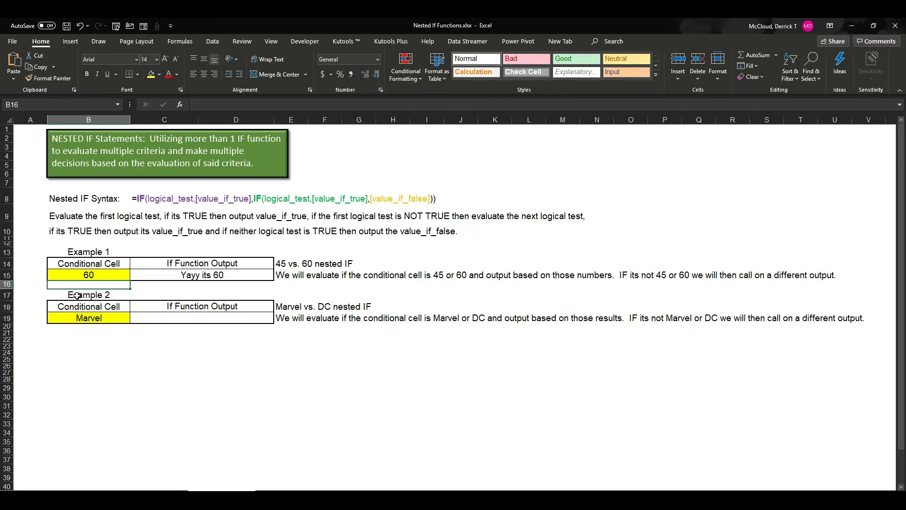
key(Up)
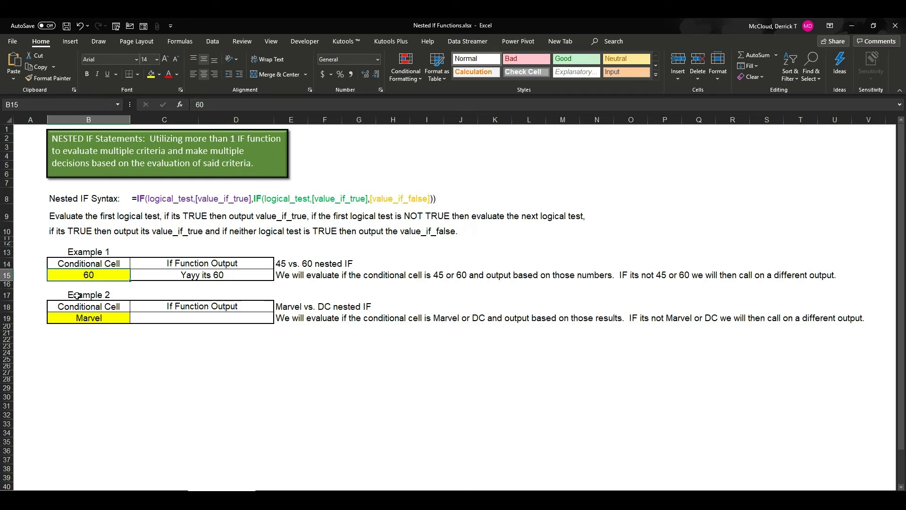
text(22)
key(Return)
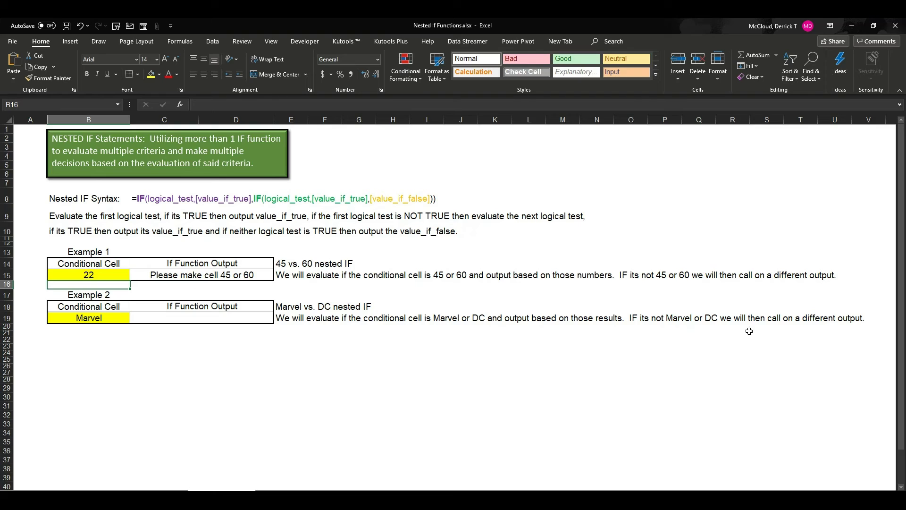
Begin Example 2's nested IF formula in C19, returning "Great movie is upon us" if B19 equals "Marvel"
click(200, 316)
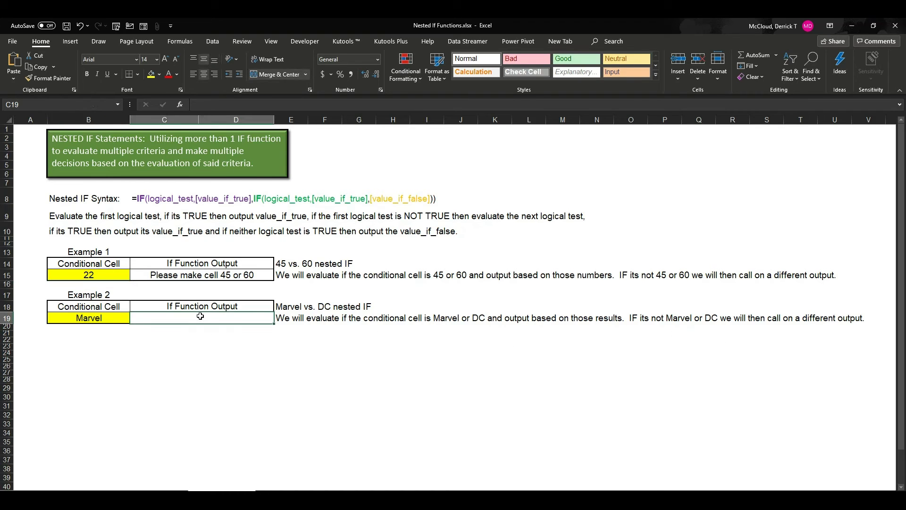
text(=)
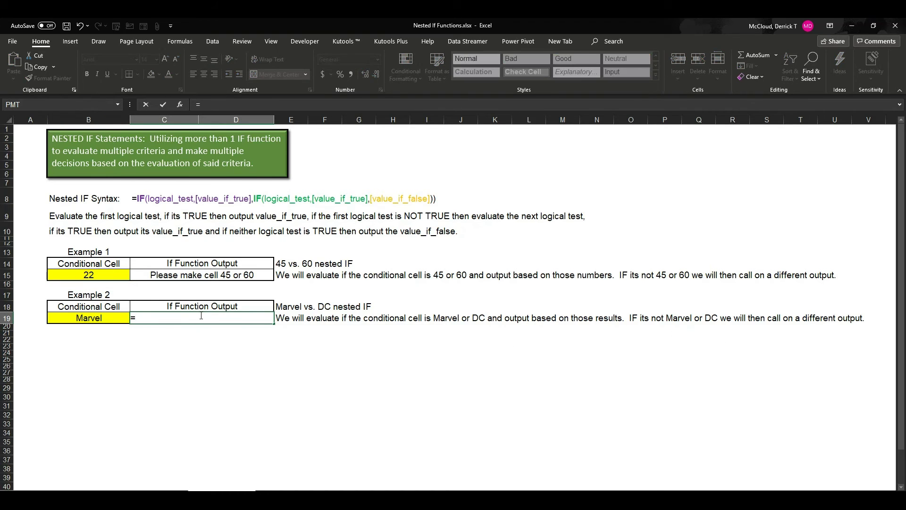
text(if()
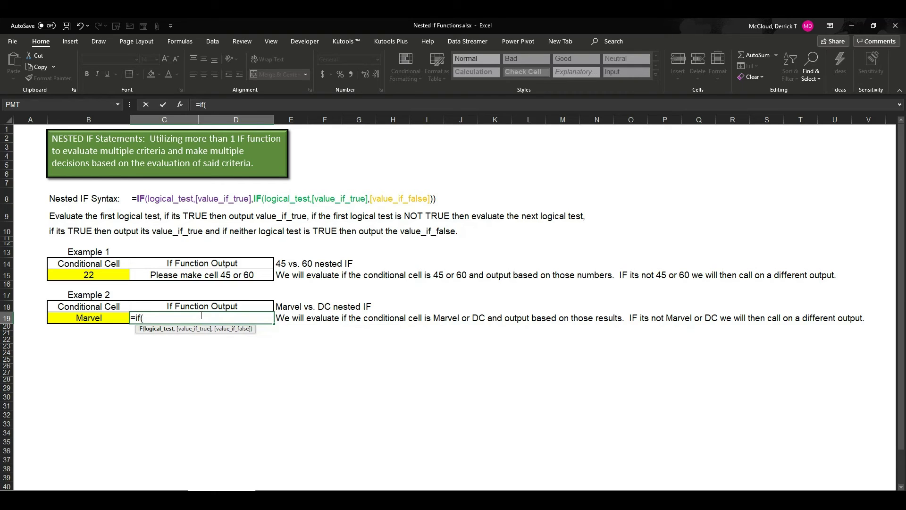
click(85, 317)
text(=)
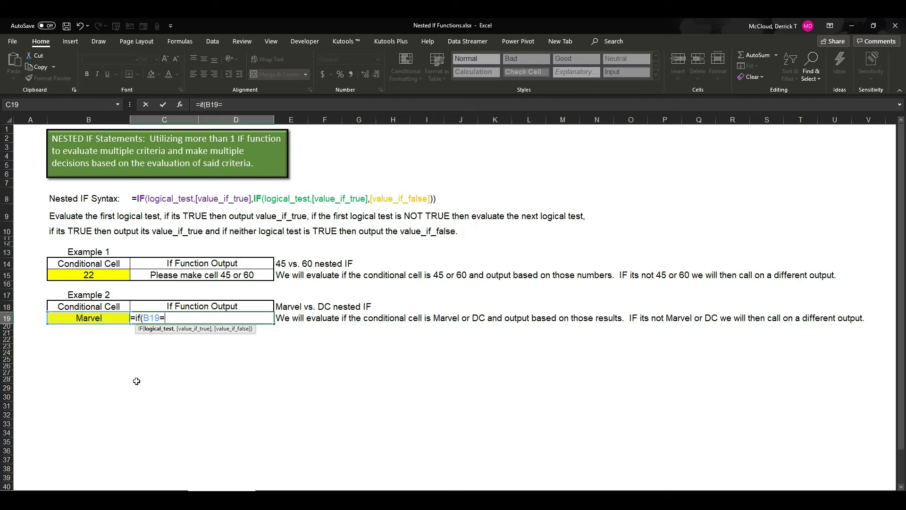
text("Marvel",)
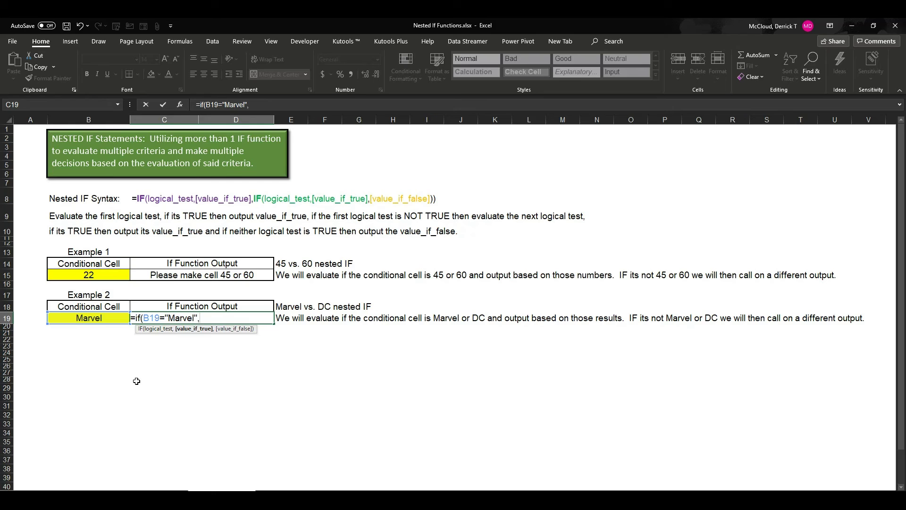
text("Great movie is )
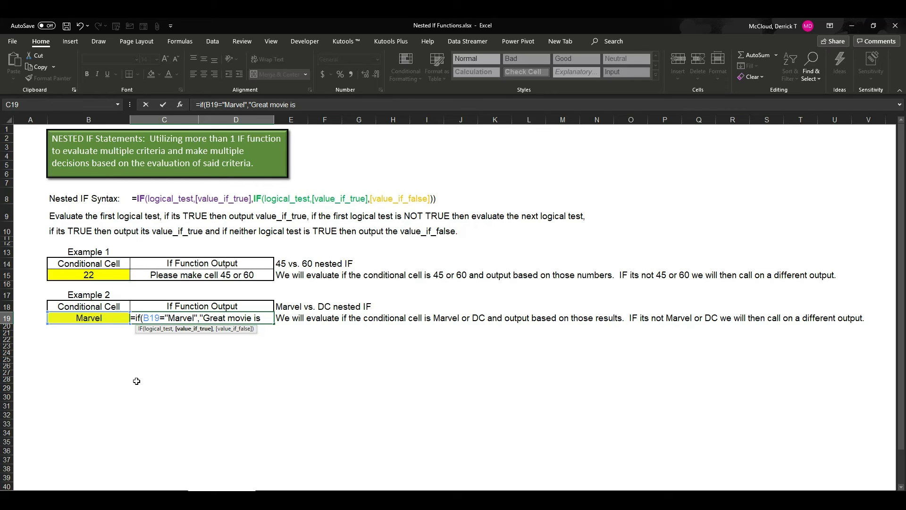
text(upon us",)
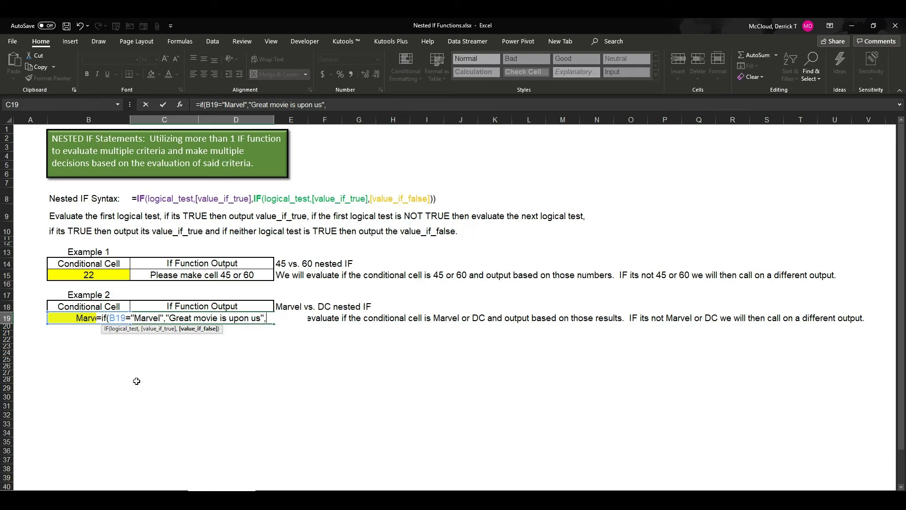
Complete the C19 formula with a nested IF returning "Pretty good movie" if B19 equals "DC" and "Please make cell Marvel or DC" otherwise
text(if()
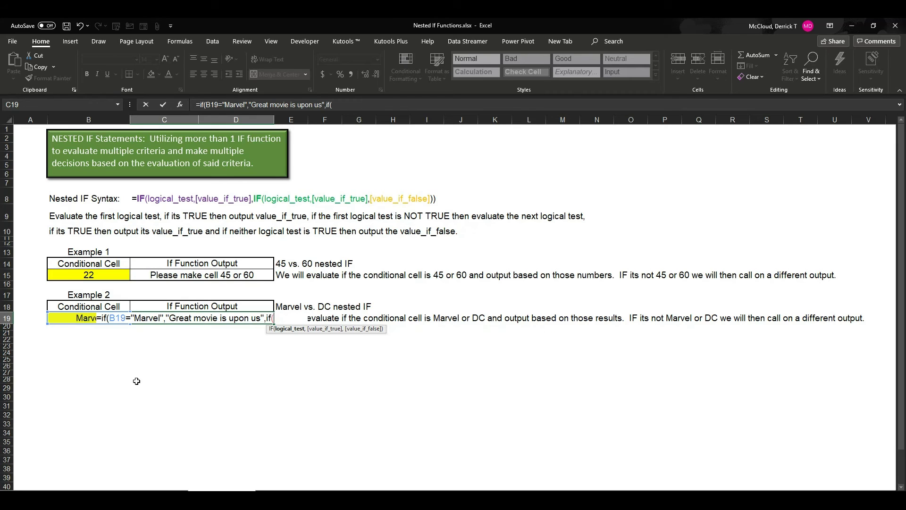
click(69, 320)
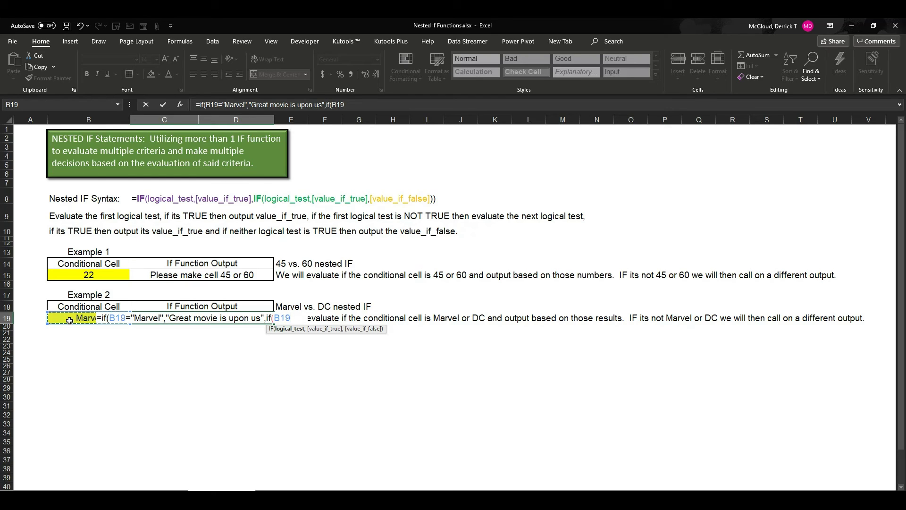
text(="DC",)
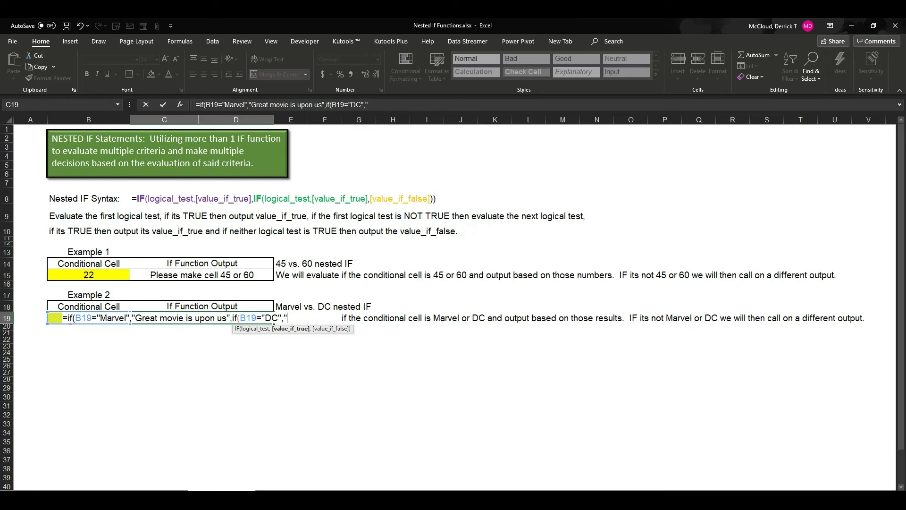
text("Pretty good movie)
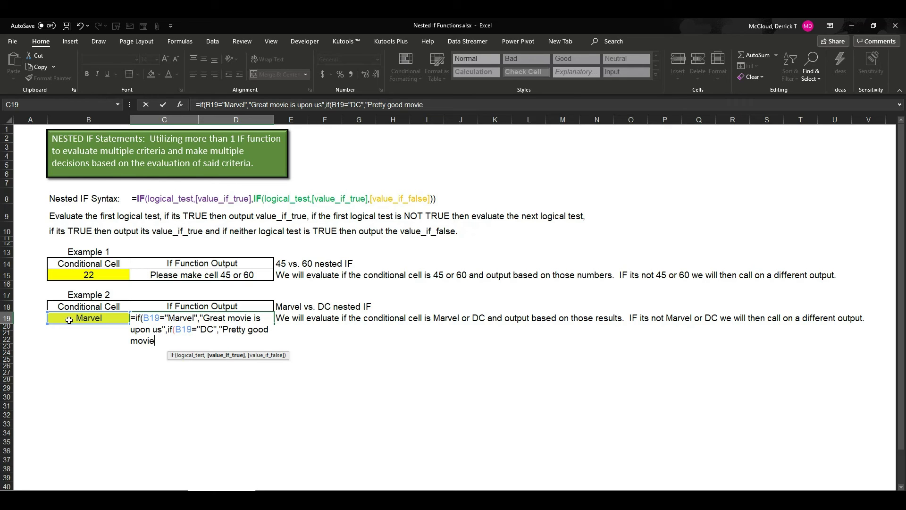
text(")
text(,)
text(")
text(Please make)
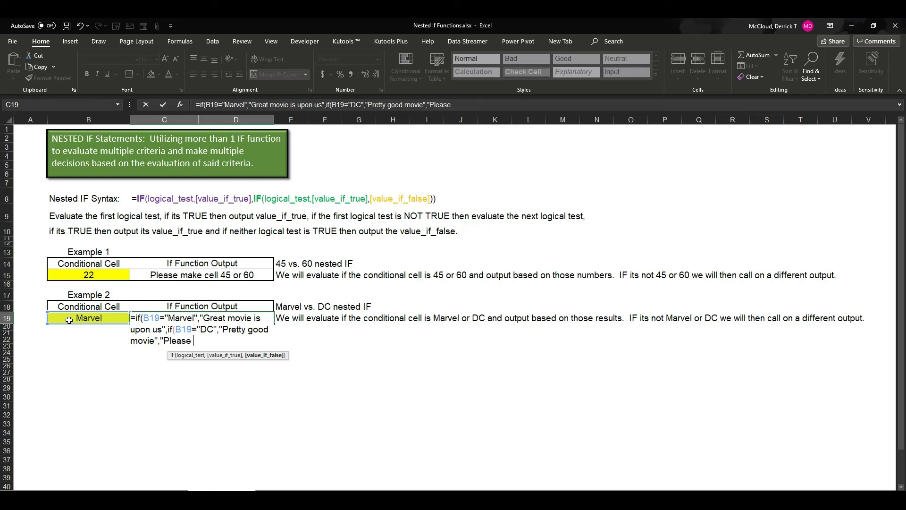
text(ell Marvel or DC)
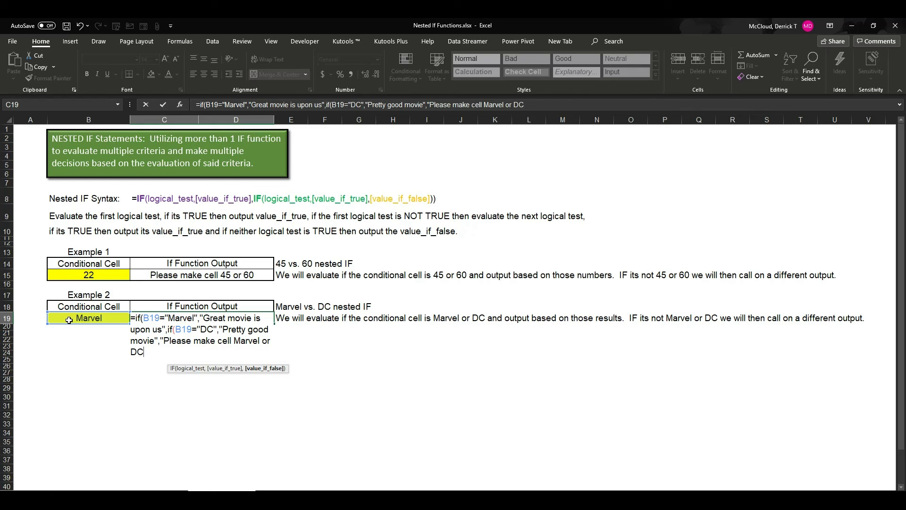
text("))
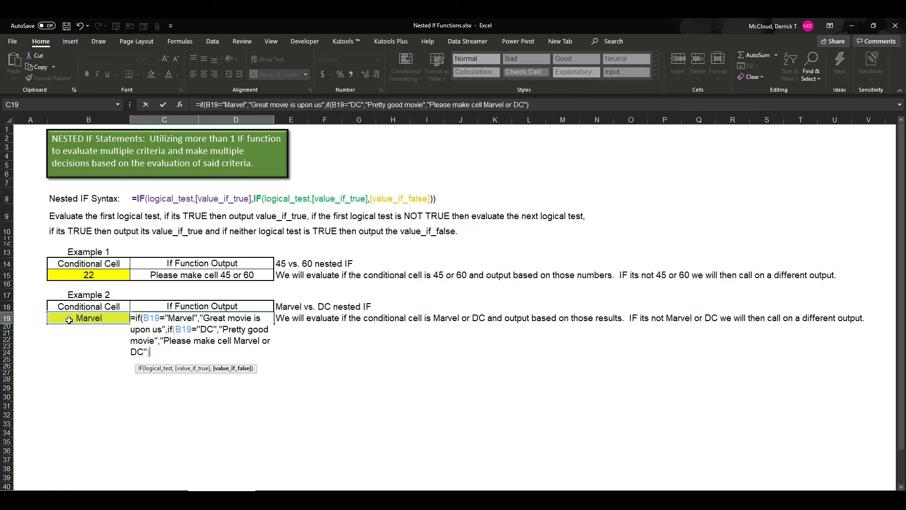
text())
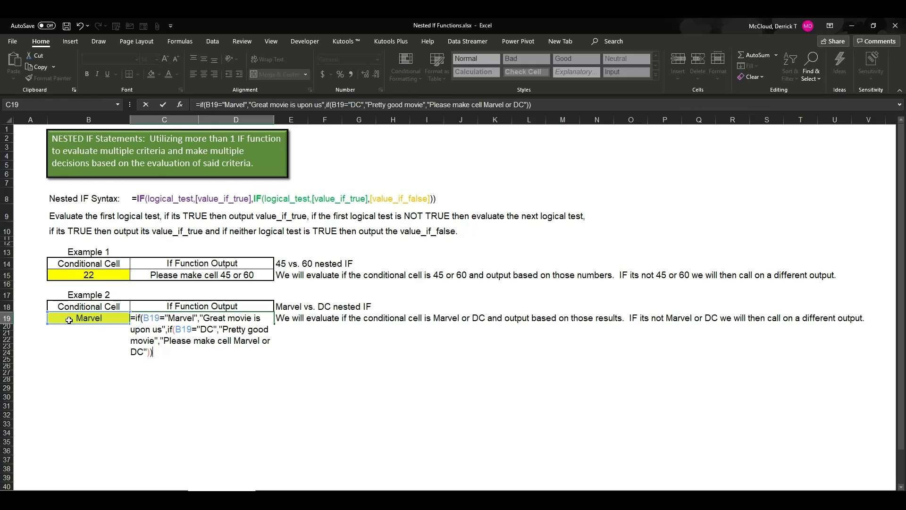
key(Return)
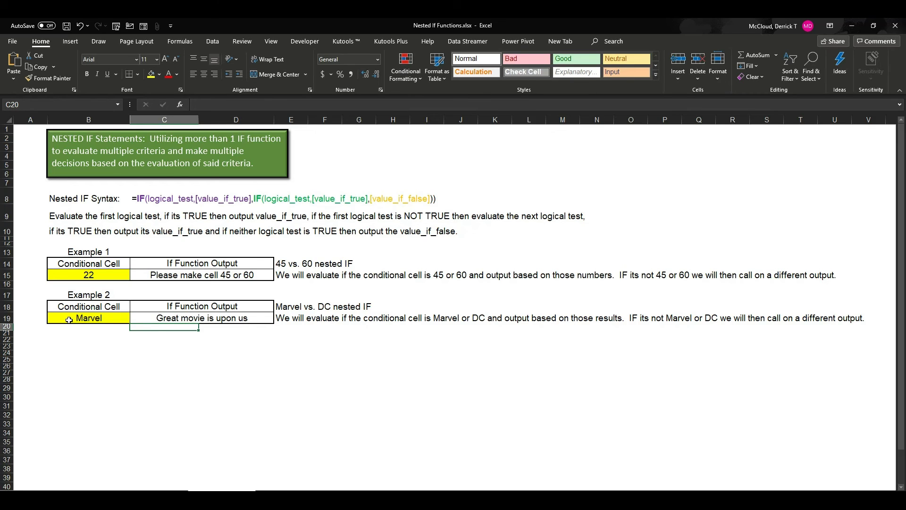
Test the nested Example 2 formula by setting B19 to DC and finally to a person's first name followed by "is cool"
click(71, 320)
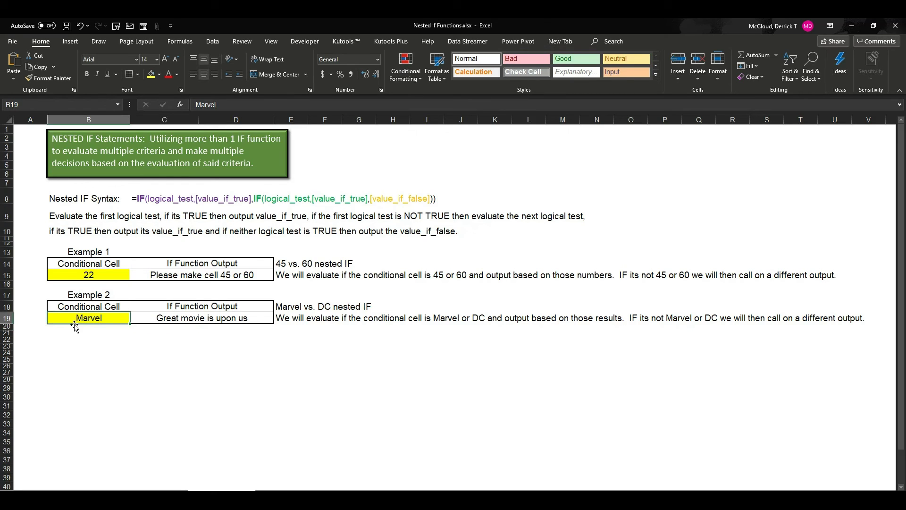
text(DC)
key(Return)
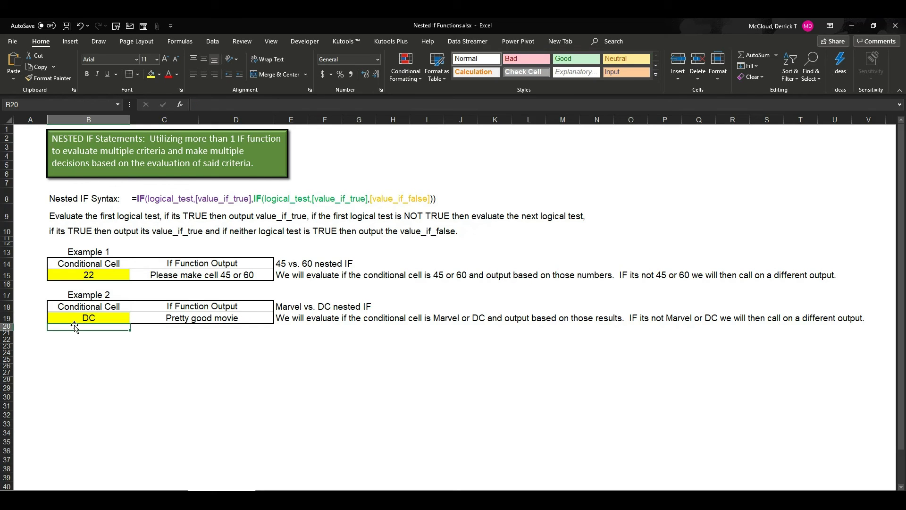
key(Up)
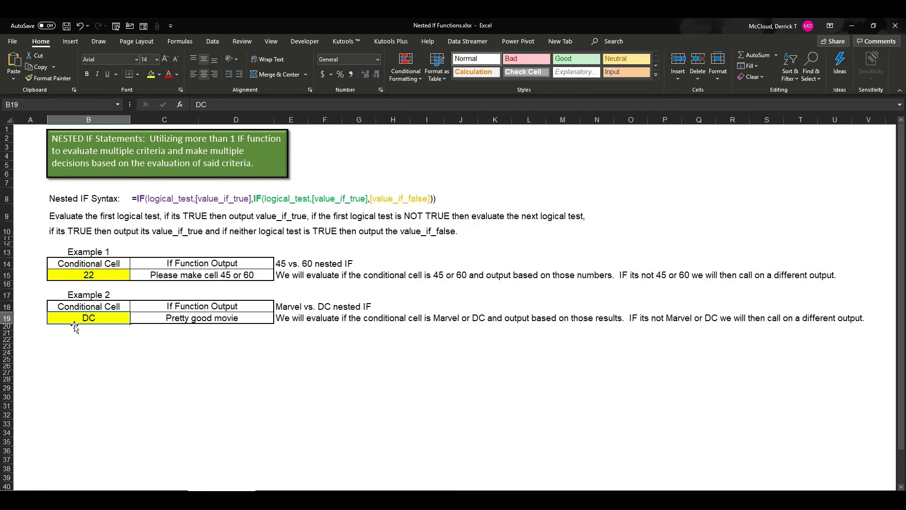
text(Derrocl)
key(BackSpace)
key(BackSpace)
key(BackSpace)
text(ick is cool)
key(Return)
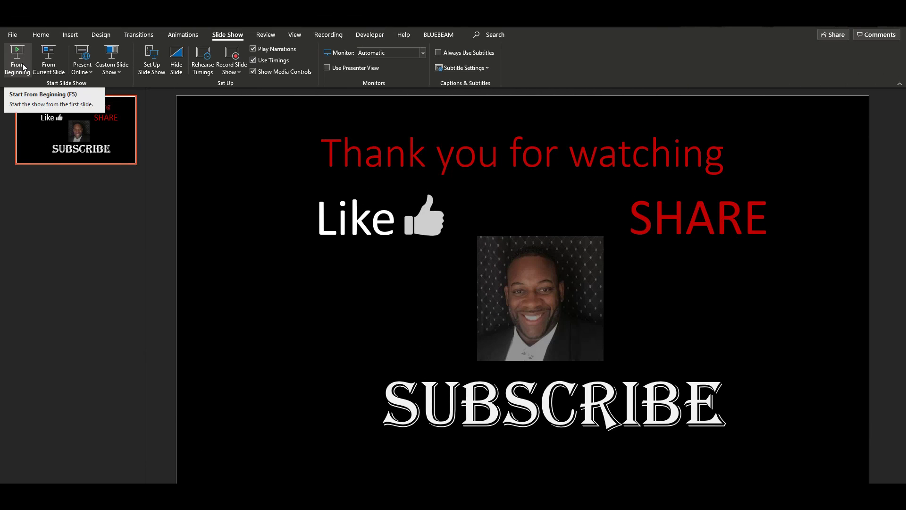
Switch to PowerPoint and start the slide show of the "Thank you for watching" slide from the beginning
click(22, 67)
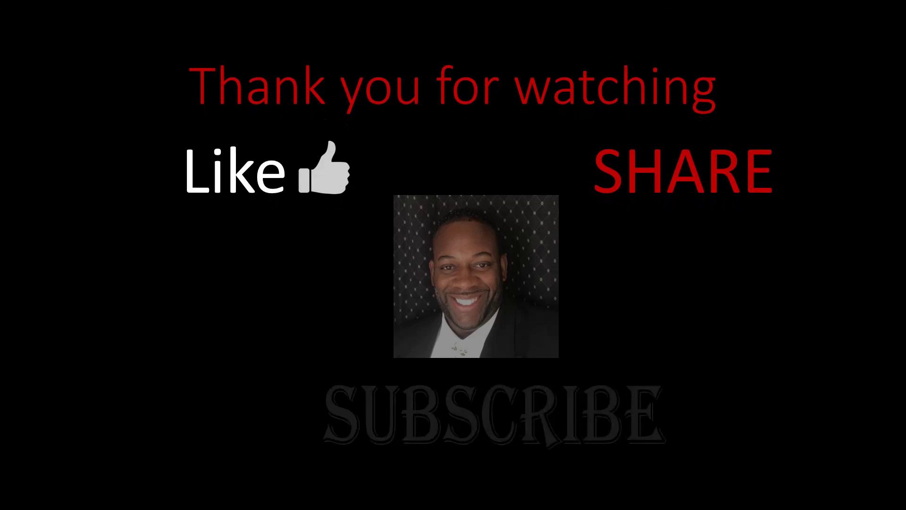